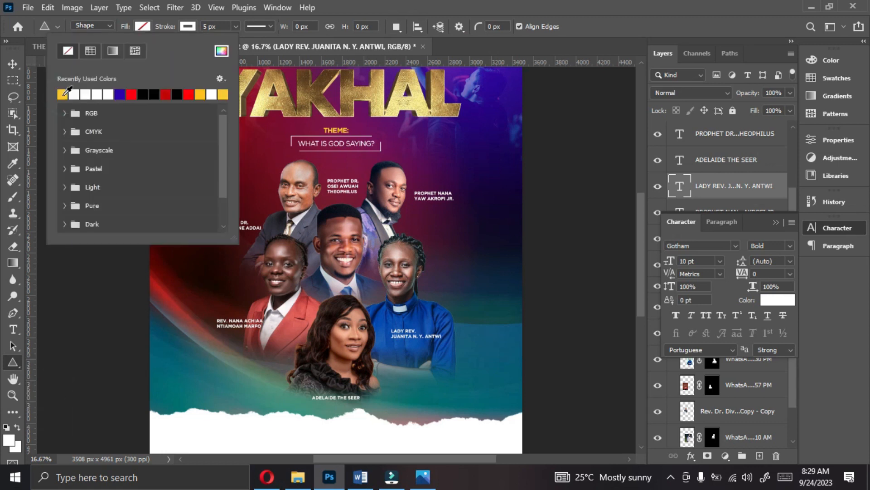
# - Draw a yellow triangle without stroke, about 70 × 61 px, above the name of the speaker in the gray suit
pyautogui.click(113, 53)
pyautogui.hotkey('ctrl', '+')
pyautogui.hotkey('ctrl', '+')
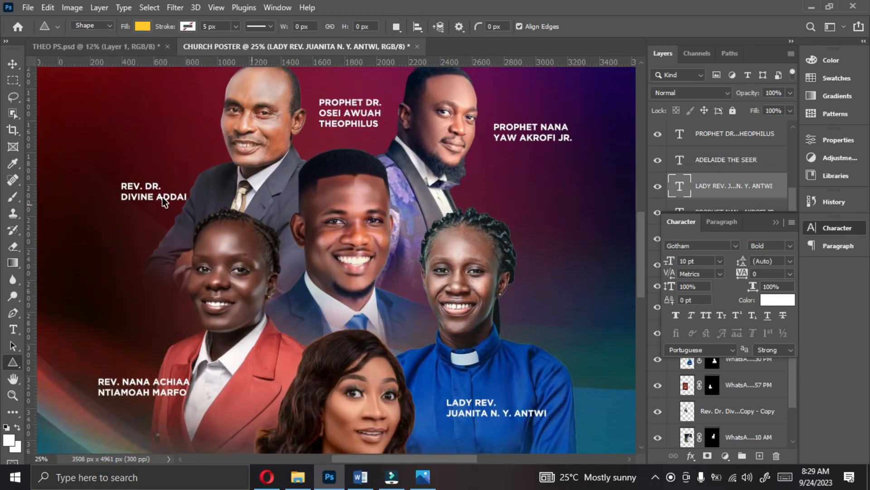
pyautogui.moveTo(119, 157); pyautogui.dragTo(139, 175)
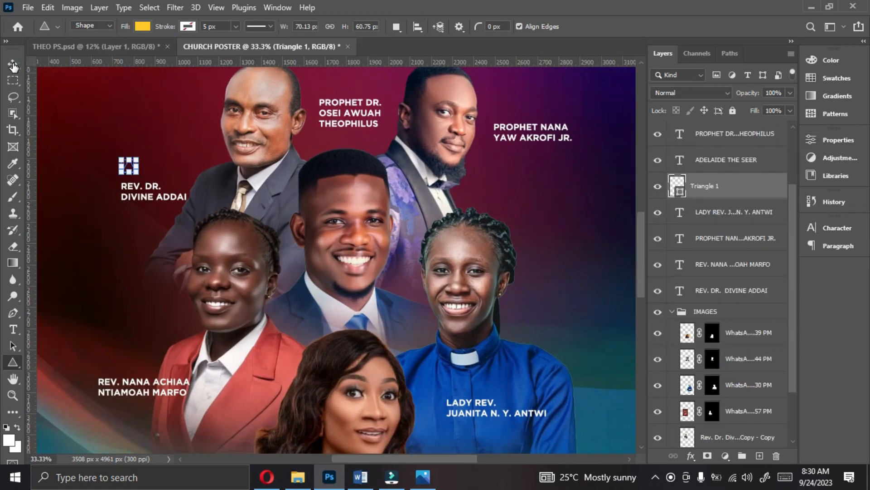
# - Rotate the yellow triangle so it points right
pyautogui.click(13, 66)
pyautogui.hotkey('ctrl', 't')
pyautogui.rightClick(134, 161)
pyautogui.click(181, 373)
# - Place a copy of the right-pointing triangle above the name of the speaker in the red jacket
pyautogui.moveTo(122, 157); pyautogui.dragTo(154, 364)
pyautogui.press('Right')
pyautogui.press('Right')
pyautogui.press('Right')
pyautogui.press('Down')
pyautogui.press('Return')
# - Duplicate the lower triangle, move the copy below the name on the blue clergy shirt, and rotate it to point up
pyautogui.hotkey('ctrl', 'j')
pyautogui.hotkey('ctrl', 'z')
pyautogui.moveTo(641, 224); pyautogui.dragTo(640, 252)
pyautogui.hotkey('ctrl', 'j')
pyautogui.click(176, 251)
pyautogui.moveTo(153, 246); pyautogui.dragTo(487, 310)
pyautogui.hotkey('ctrl', 't')
pyautogui.rightClick(347, 371)
pyautogui.click(378, 330)
pyautogui.click(631, 27)
# - Duplicate the upward-pointing triangle so one sits below each of the two lowest names, on the blue shirt and at the bottom center
pyautogui.hotkey('ctrl', 'j')
pyautogui.click(513, 254)
pyautogui.click(631, 27)
pyautogui.click(481, 171)
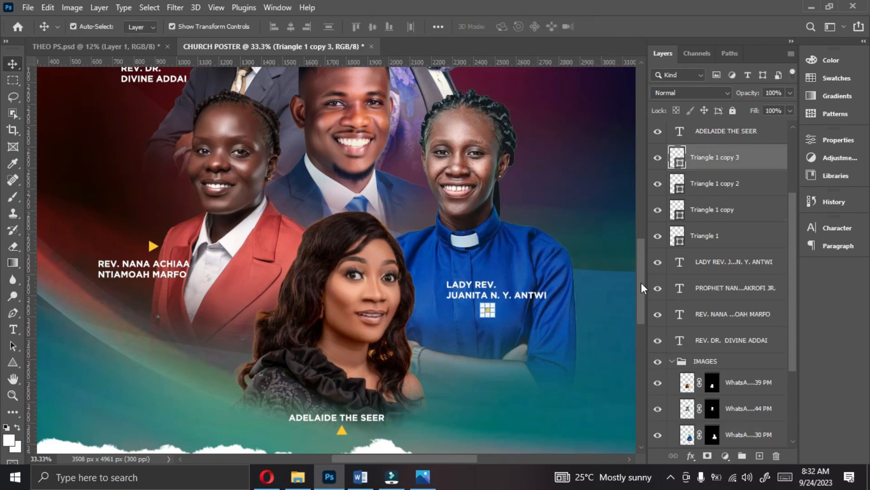
# - Duplicate the gray-suited speaker's triangle above the upper-right speaker's name and turn it to point left
pyautogui.moveTo(641, 282); pyautogui.dragTo(641, 242)
pyautogui.click(148, 230)
pyautogui.hotkey('ctrl', 'j')
pyautogui.click(149, 232)
pyautogui.moveTo(149, 230); pyautogui.dragTo(520, 171)
pyautogui.hotkey('ctrl', 't')
pyautogui.click(631, 26)
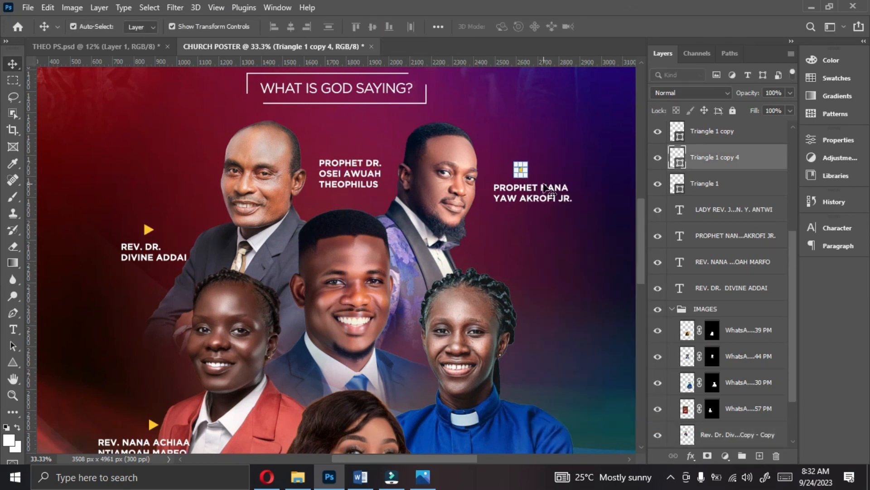
# - Duplicate the bottom-center triangle above the top-center speaker's name and turn it to point down
pyautogui.moveTo(641, 240); pyautogui.dragTo(641, 301)
pyautogui.click(342, 337)
pyautogui.hotkey('ctrl', 'j')
pyautogui.click(354, 309)
pyautogui.moveTo(342, 338); pyautogui.dragTo(347, 170)
pyautogui.moveTo(642, 300); pyautogui.dragTo(642, 250)
pyautogui.click(363, 385)
pyautogui.moveTo(348, 394); pyautogui.dragTo(340, 109)
pyautogui.click(631, 26)
# - Align the horizontal centers of the top and bottom center triangles, and of the two center name labels
pyautogui.keyDown('ctrl'); pyautogui.click(722, 161); pyautogui.keyUp('ctrl')
pyautogui.click(292, 29)
pyautogui.scroll(-2, 729, 260)
pyautogui.click(672, 313)
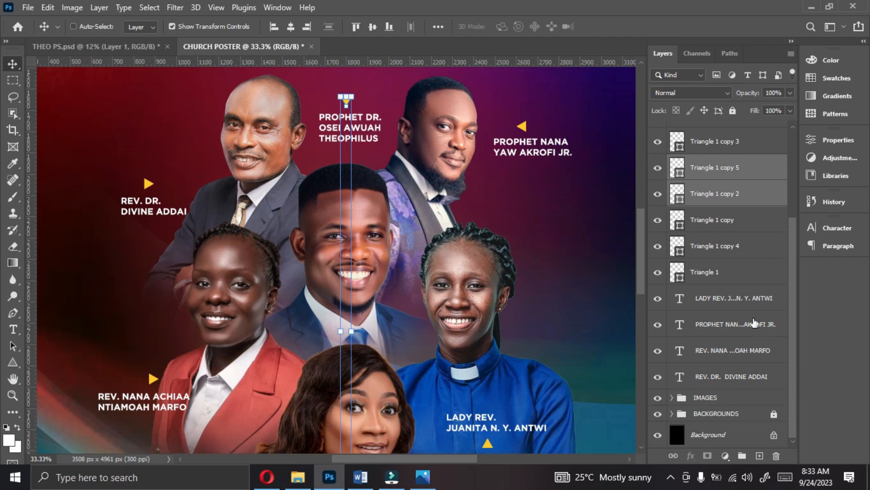
pyautogui.scroll(3, 753, 319)
pyautogui.keyDown('ctrl'); pyautogui.click(729, 200); pyautogui.keyUp('ctrl')
pyautogui.keyDown('ctrl'); pyautogui.click(734, 174); pyautogui.keyUp('ctrl')
pyautogui.click(293, 30)
# - Group all the triangle and speaker name layers and name the group NAMES
pyautogui.moveTo(641, 285); pyautogui.dragTo(641, 312)
pyautogui.hotkey('ctrl', '-')
pyautogui.hotkey('ctrl', '-')
pyautogui.click(542, 230)
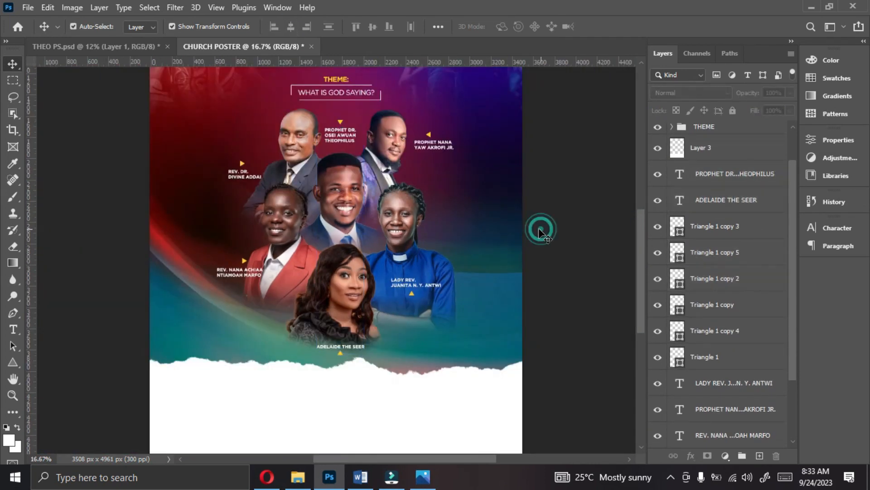
pyautogui.click(412, 294)
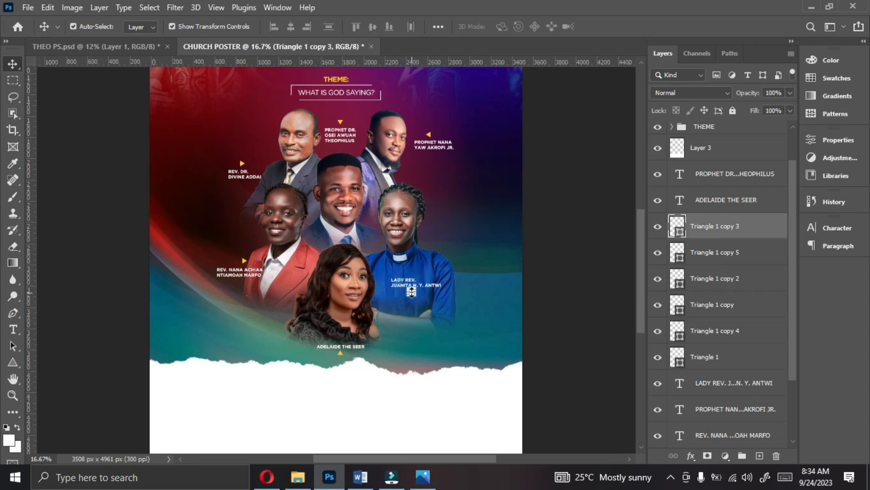
pyautogui.keyDown('ctrl'); pyautogui.click(730, 178); pyautogui.keyUp('ctrl')
pyautogui.keyDown('ctrl'); pyautogui.click(724, 201); pyautogui.keyUp('ctrl')
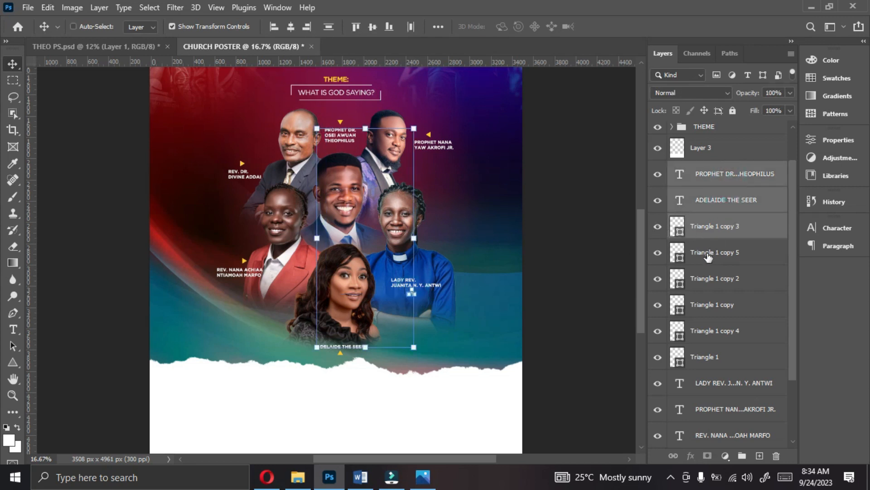
pyautogui.keyDown('ctrl'); pyautogui.click(708, 254); pyautogui.keyUp('ctrl')
pyautogui.keyDown('ctrl'); pyautogui.click(708, 281); pyautogui.keyUp('ctrl')
pyautogui.keyDown('ctrl'); pyautogui.click(707, 308); pyautogui.keyUp('ctrl')
pyautogui.keyDown('ctrl'); pyautogui.click(708, 337); pyautogui.keyUp('ctrl')
pyautogui.keyDown('ctrl'); pyautogui.click(707, 359); pyautogui.keyUp('ctrl')
pyautogui.keyDown('ctrl'); pyautogui.click(712, 391); pyautogui.keyUp('ctrl')
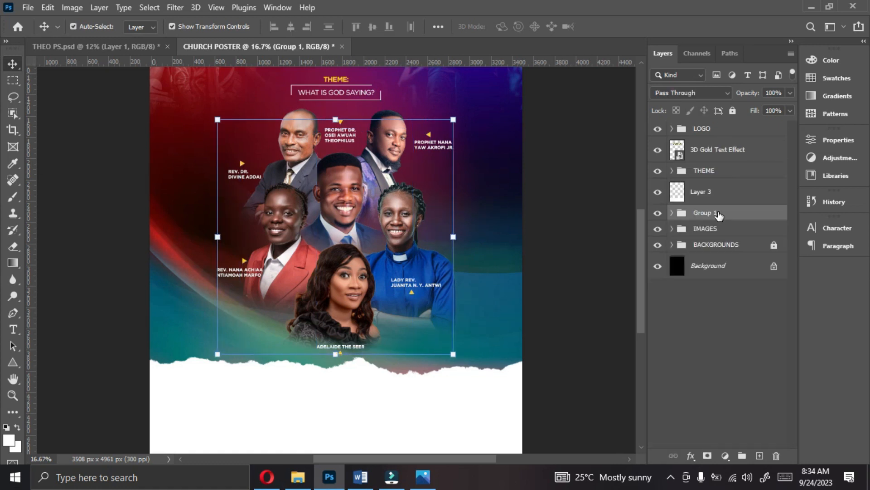
pyautogui.doubleClick(718, 213)
pyautogui.write('NAM')
pyautogui.click(757, 220)
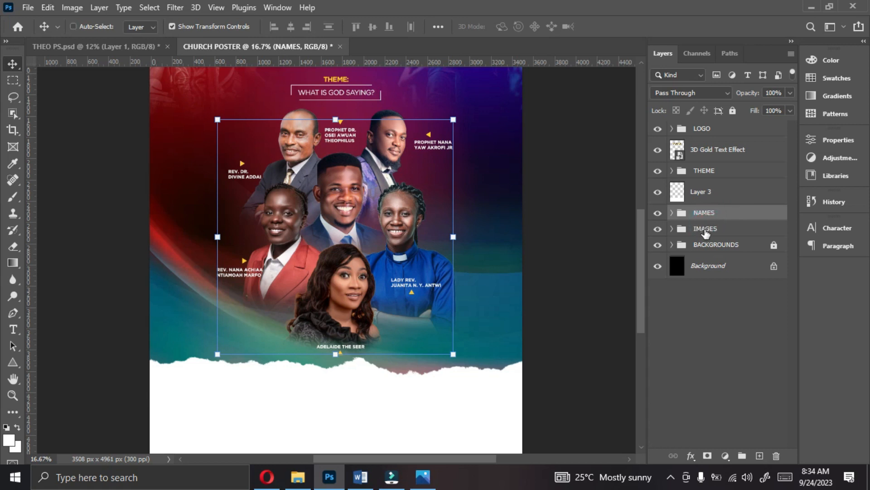
# - Group the NAMES and IMAGES groups as SPEAKERS and center that group horizontally on the canvas
pyautogui.keyDown('ctrl'); pyautogui.click(705, 229); pyautogui.keyUp('ctrl')
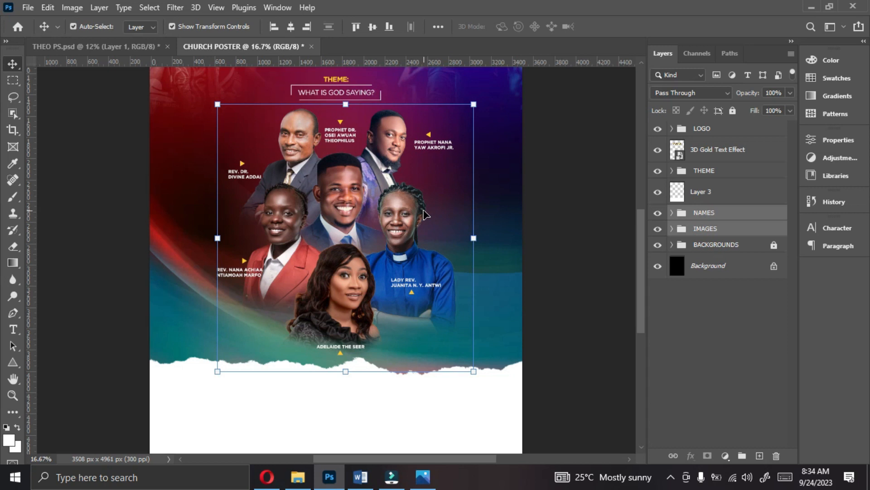
pyautogui.hotkey('ctrl', 'g')
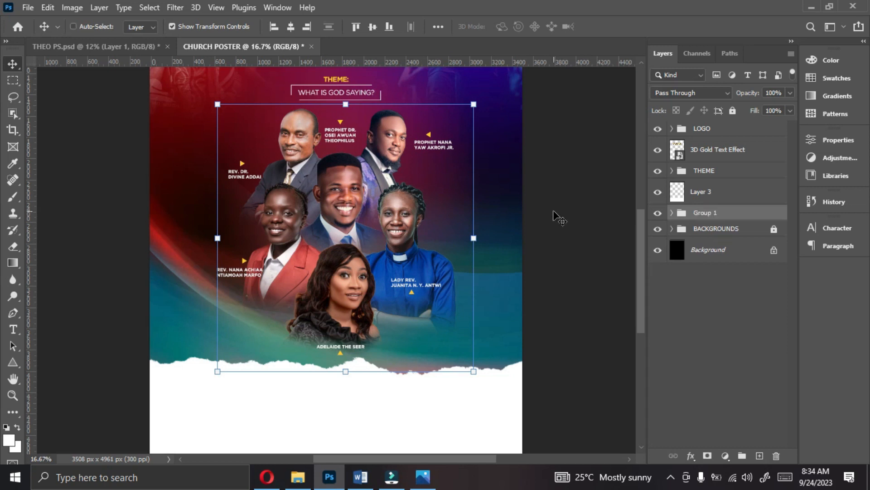
pyautogui.doubleClick(715, 213)
pyautogui.write('SPEAKERS')
pyautogui.press('Return')
pyautogui.hotkey('ctrl', 'a')
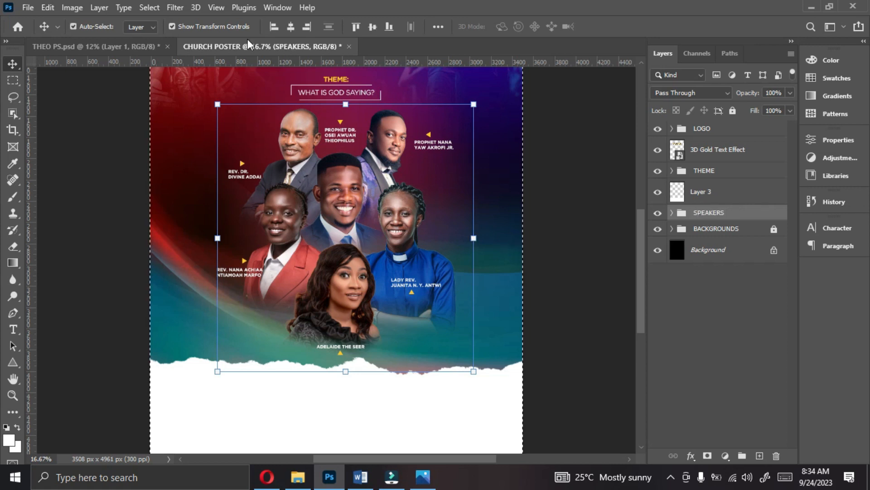
pyautogui.click(290, 25)
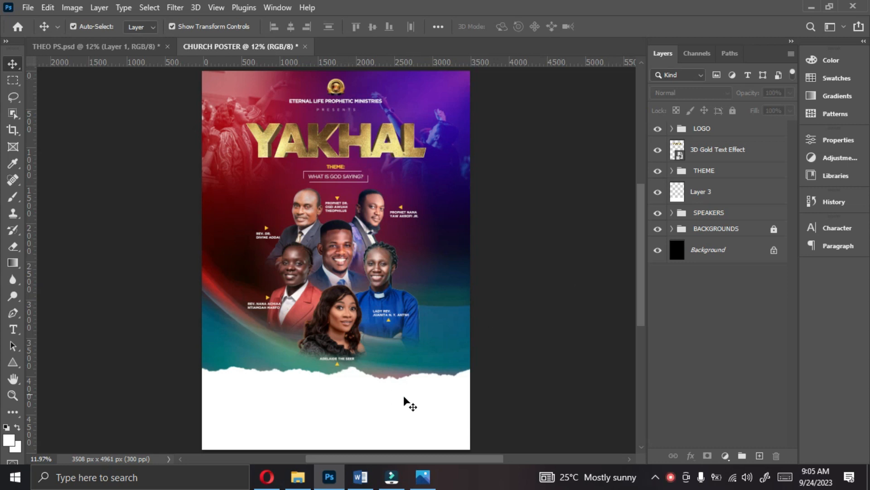
# - Check the finished reference poster Untitled-5.jpg in the photo viewer and return to the Photoshop document
pyautogui.click(423, 478)
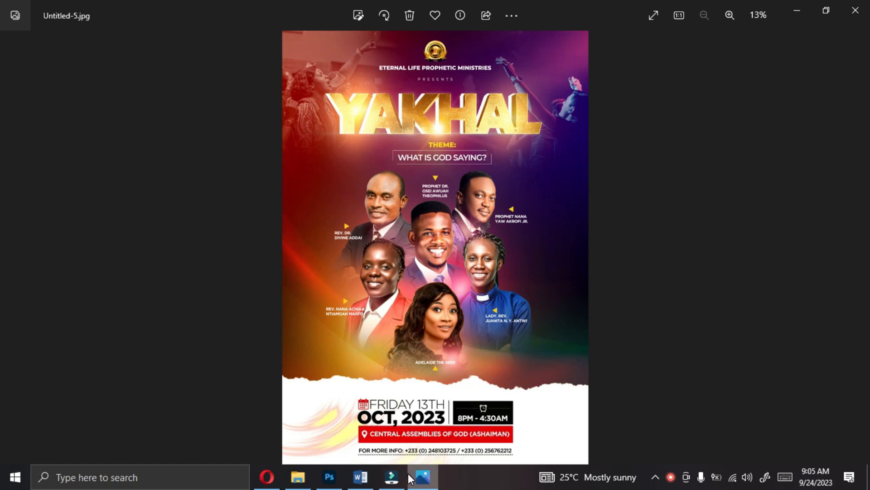
pyautogui.click(330, 478)
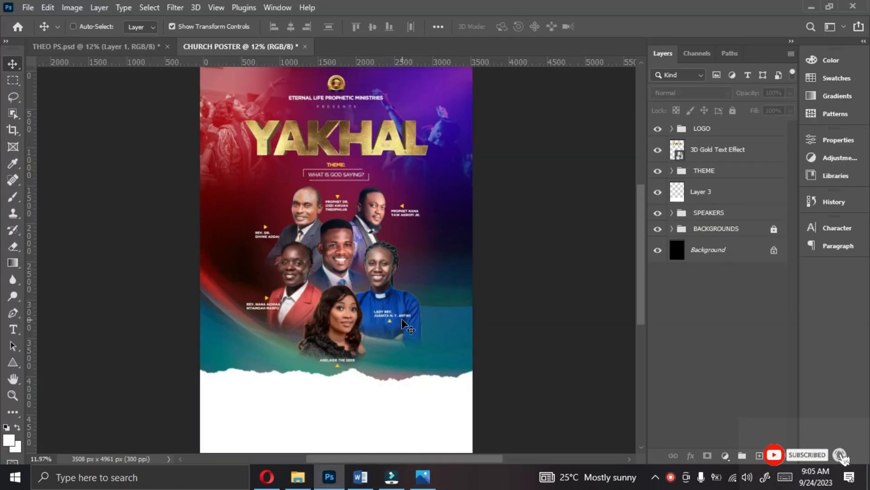
# - Select Layer 3 and set the Type tool's text color to black, 000000
pyautogui.hotkey('ctrl', '+')
pyautogui.hotkey('ctrl', '+')
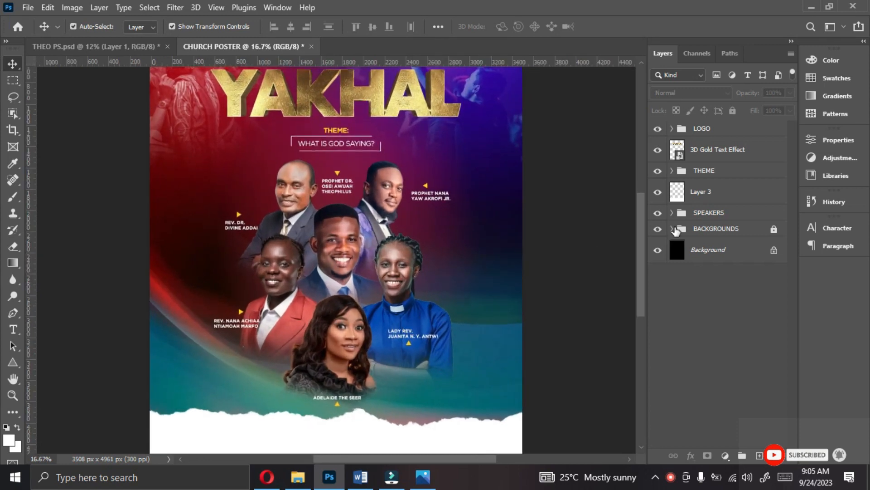
pyautogui.moveTo(640, 260); pyautogui.dragTo(632, 317)
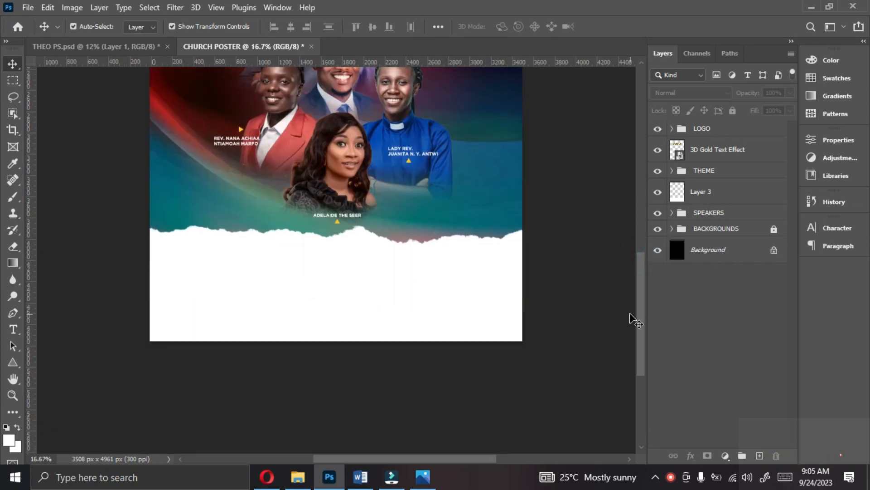
pyautogui.hotkey('ctrl', '+')
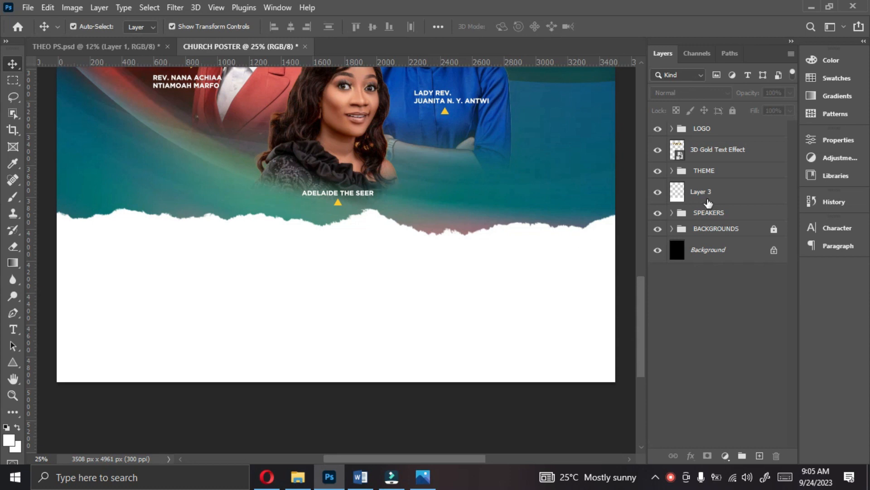
pyautogui.click(721, 197)
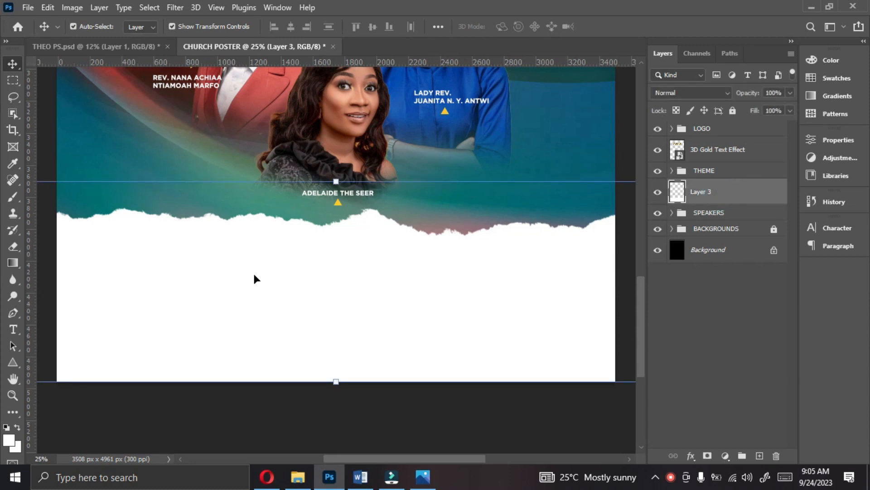
pyautogui.click(14, 330)
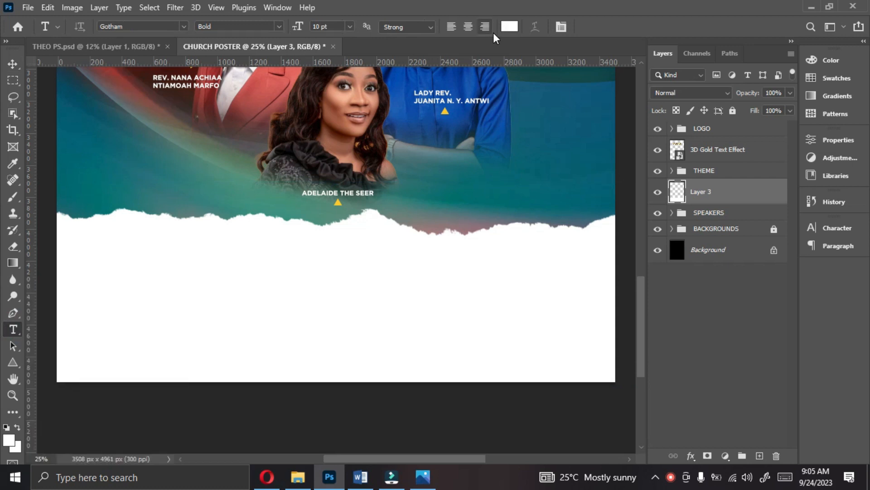
pyautogui.click(507, 27)
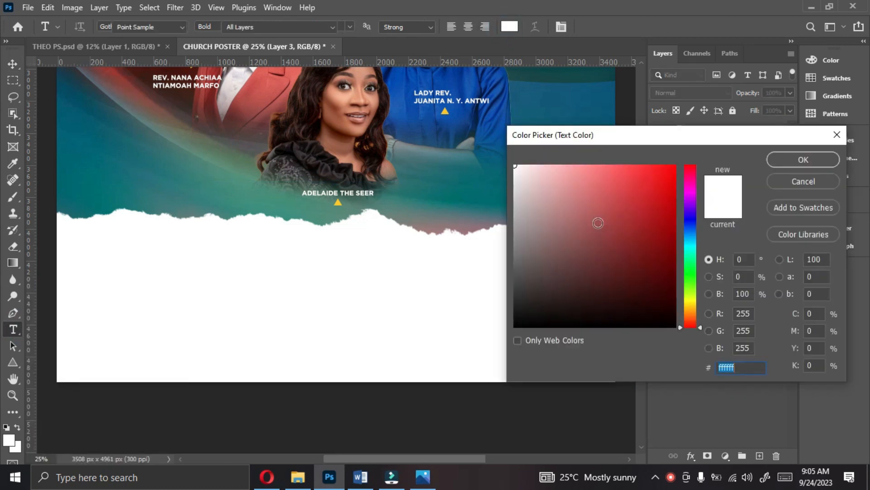
pyautogui.click(620, 264)
pyautogui.moveTo(619, 264); pyautogui.dragTo(706, 347)
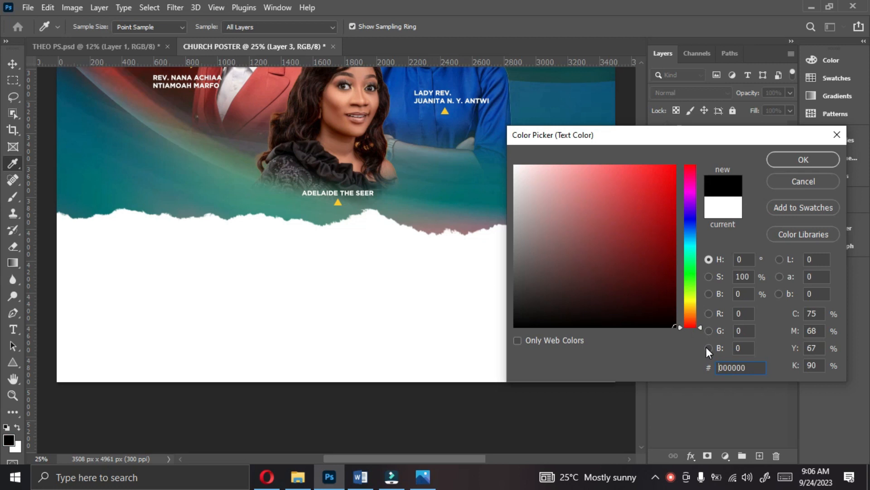
pyautogui.moveTo(659, 249); pyautogui.dragTo(671, 242)
pyautogui.moveTo(668, 293); pyautogui.dragTo(693, 357)
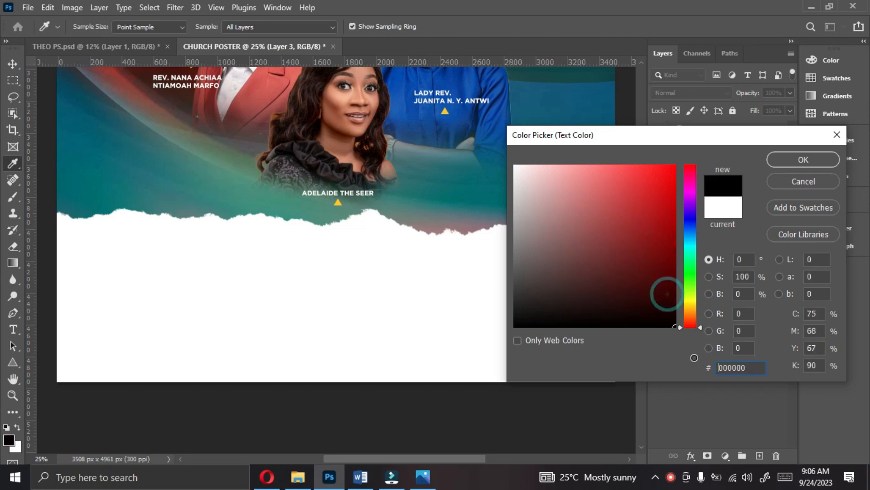
pyautogui.click(794, 159)
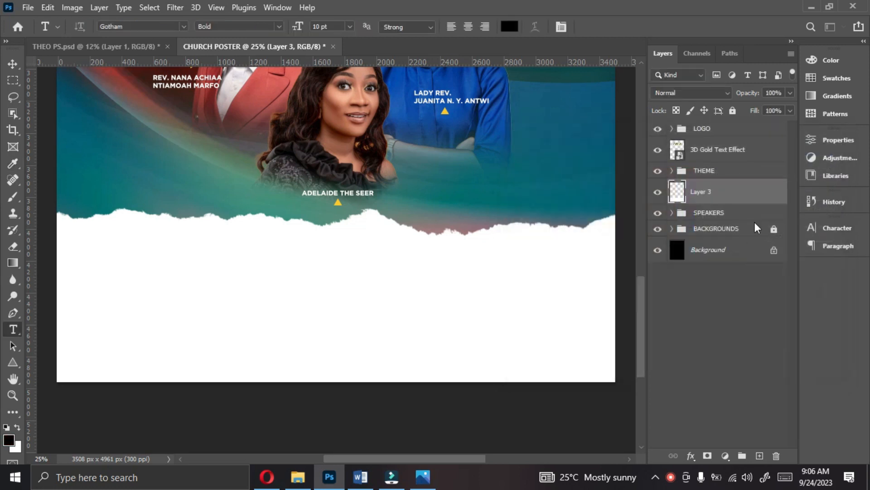
# - Add the text "FRIDAY 13TH" in Gotham Book on the white area at the poster's bottom
pyautogui.click(826, 229)
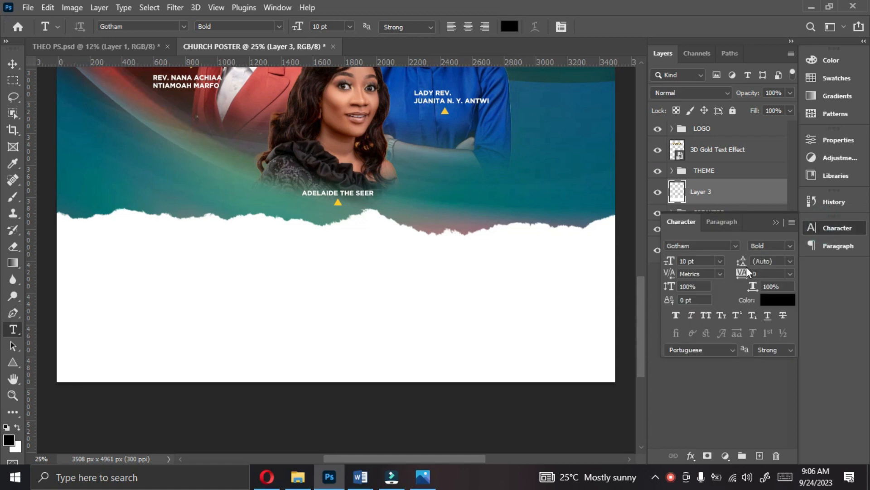
pyautogui.click(789, 246)
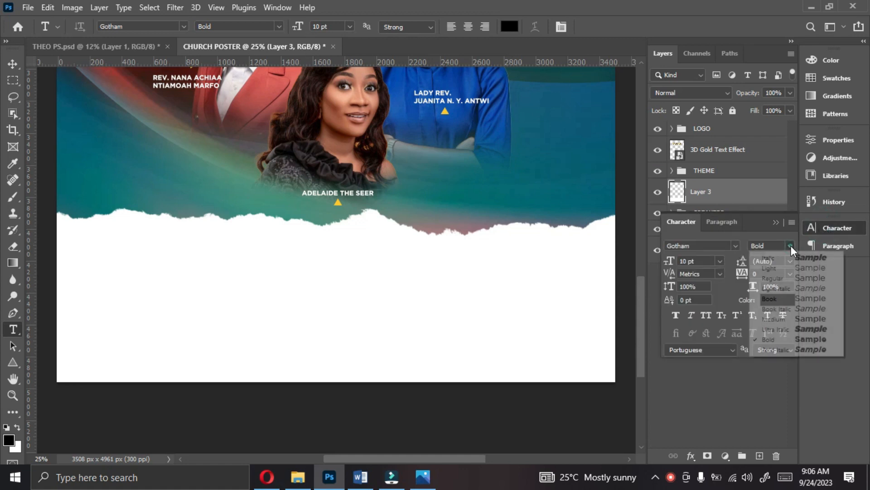
pyautogui.click(770, 300)
pyautogui.click(256, 308)
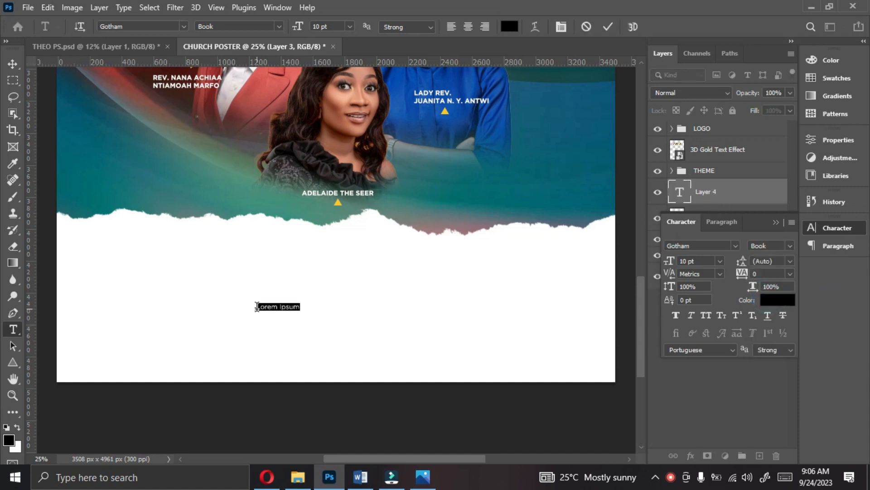
pyautogui.write('FRIDAY')
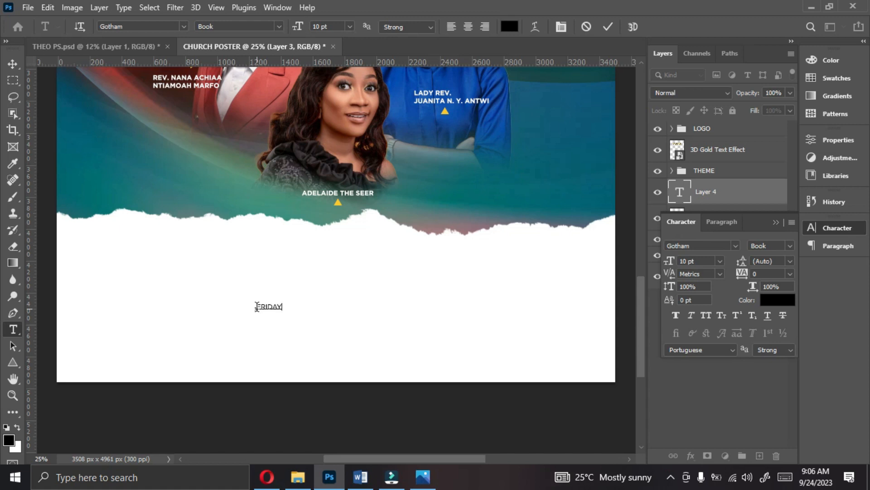
pyautogui.write(' 13TH')
pyautogui.click(608, 27)
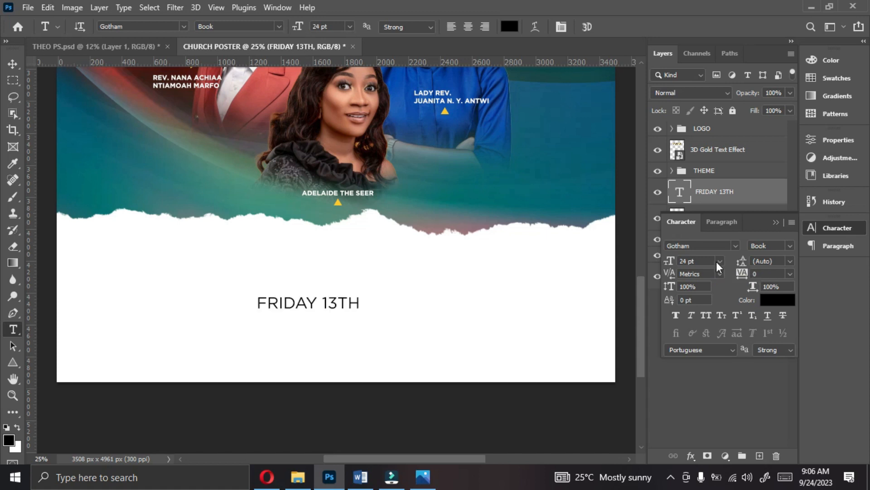
# - Set the FRIDAY 13TH text to 30 pt with -50 tracking
pyautogui.click(718, 262)
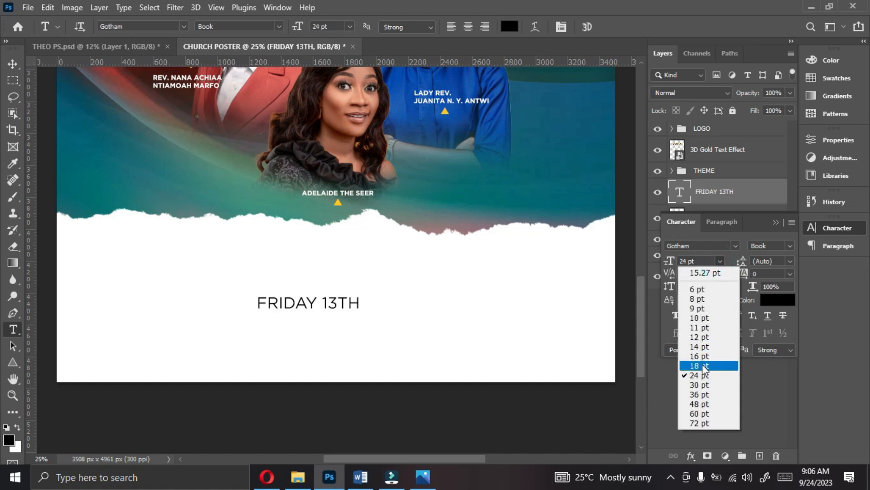
pyautogui.click(699, 385)
pyautogui.press('v')
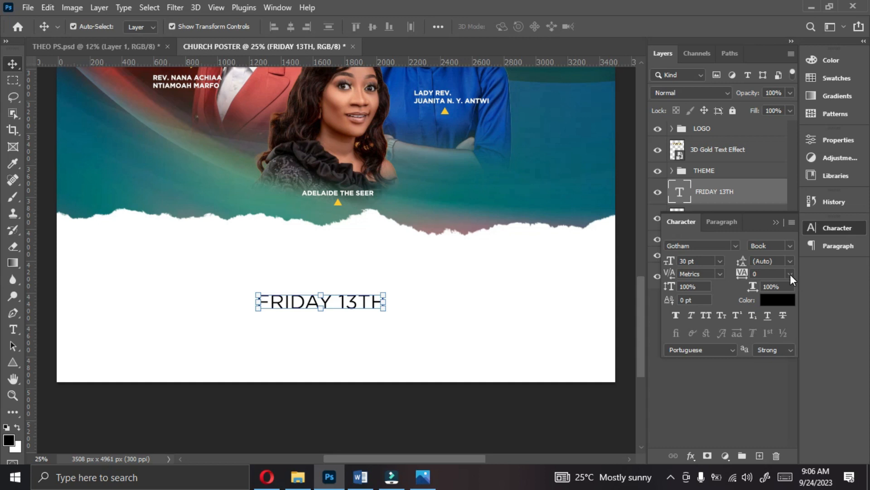
pyautogui.click(790, 274)
pyautogui.click(770, 305)
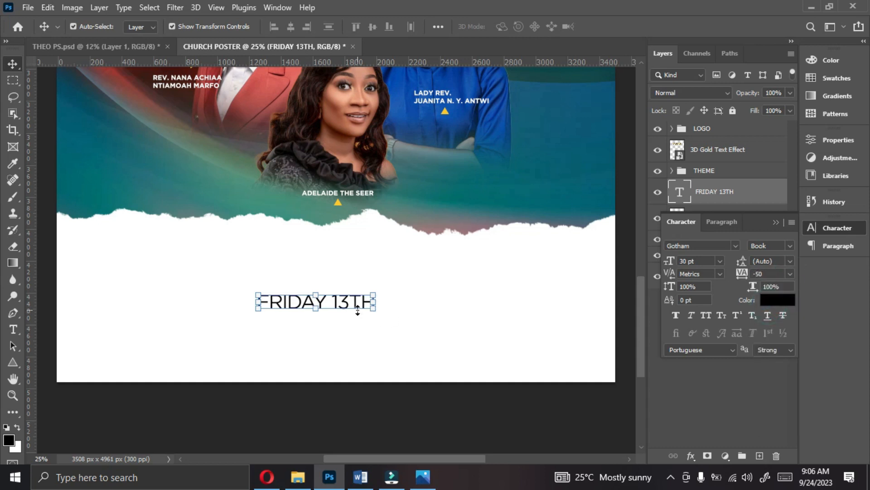
# - Duplicate the FRIDAY 13TH text directly below the original and change the duplicate's wording to "OCT, 2023"
pyautogui.moveTo(343, 304)
pyautogui.mouseDown()
pyautogui.moveTo(343, 276)
pyautogui.moveTo(340, 303)
pyautogui.mouseUp()
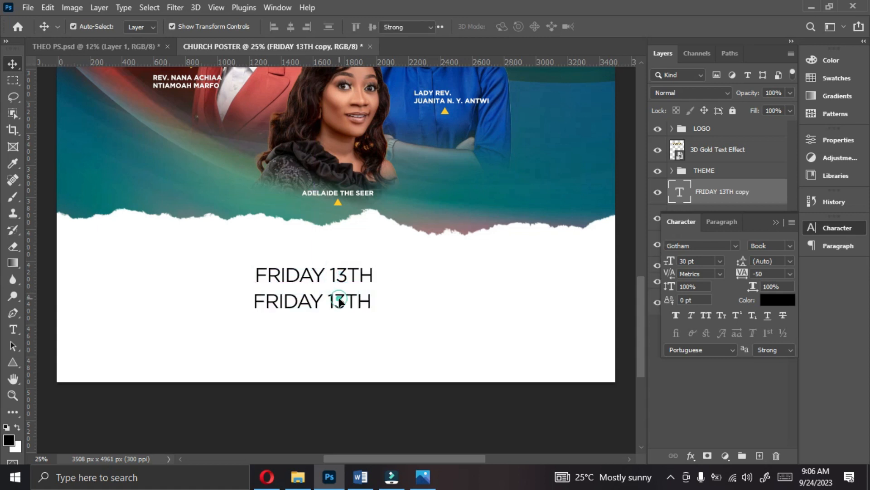
pyautogui.doubleClick(341, 302)
pyautogui.write('OCTOBER')
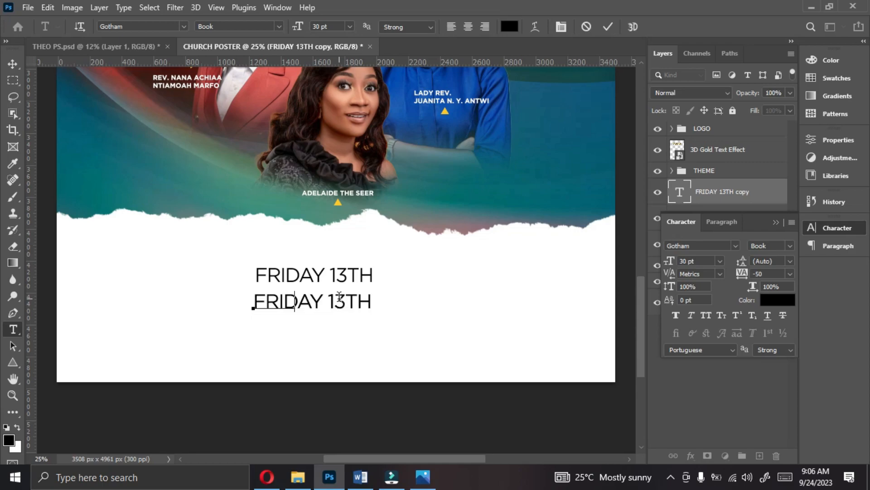
pyautogui.press('BackSpace')
pyautogui.press('BackSpace')
pyautogui.press('BackSpace')
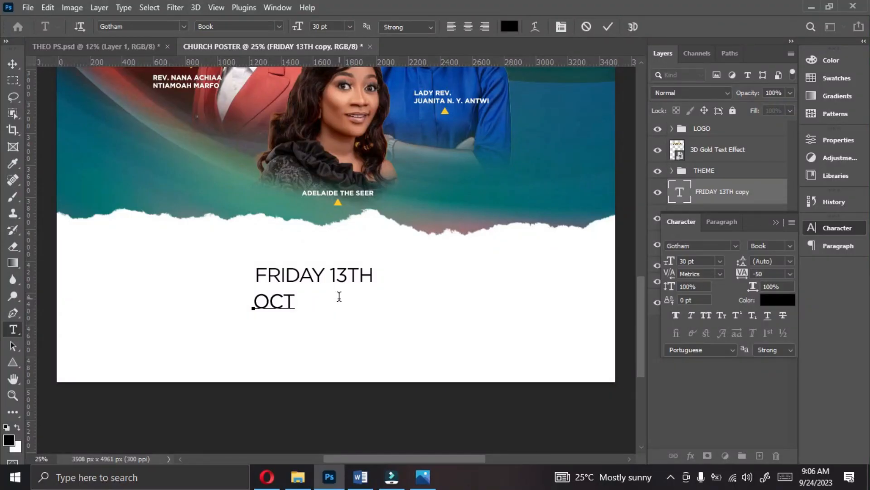
pyautogui.write(', 2023')
pyautogui.click(608, 26)
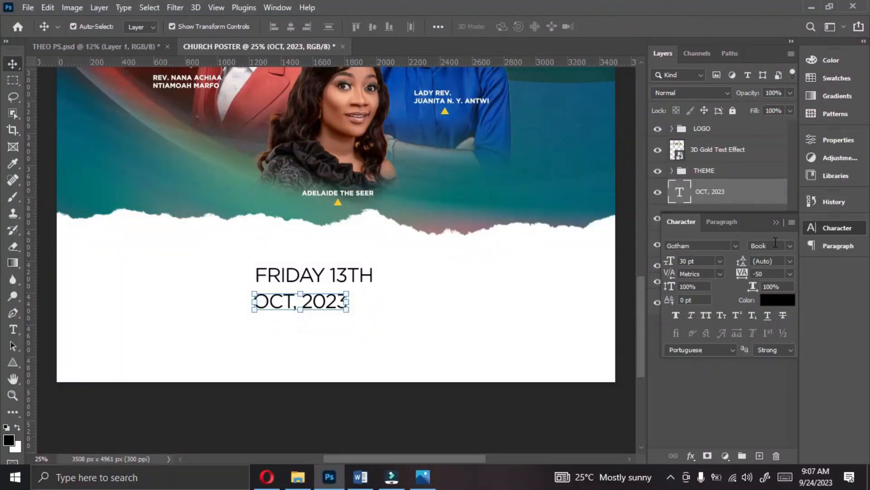
# - Set OCT, 2023 in Gotham Black Regular and enlarge it to about 36.42 pt, lining it up under FRIDAY 13TH
pyautogui.click(788, 249)
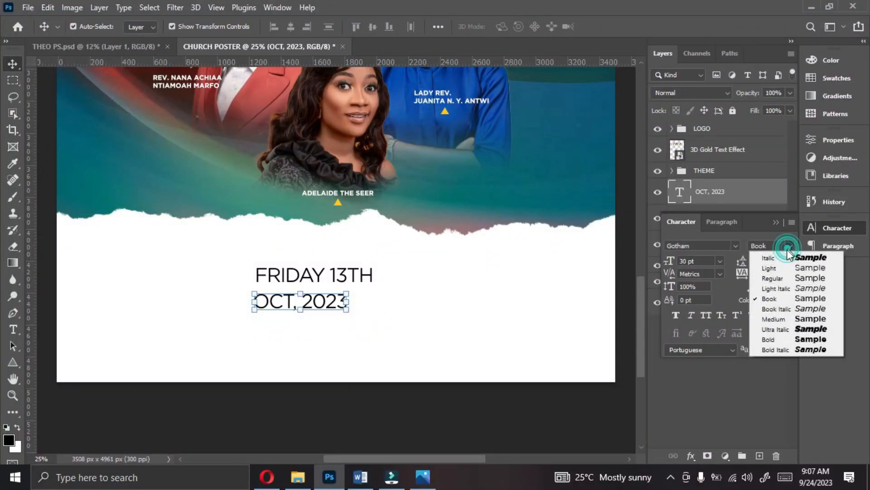
pyautogui.click(777, 340)
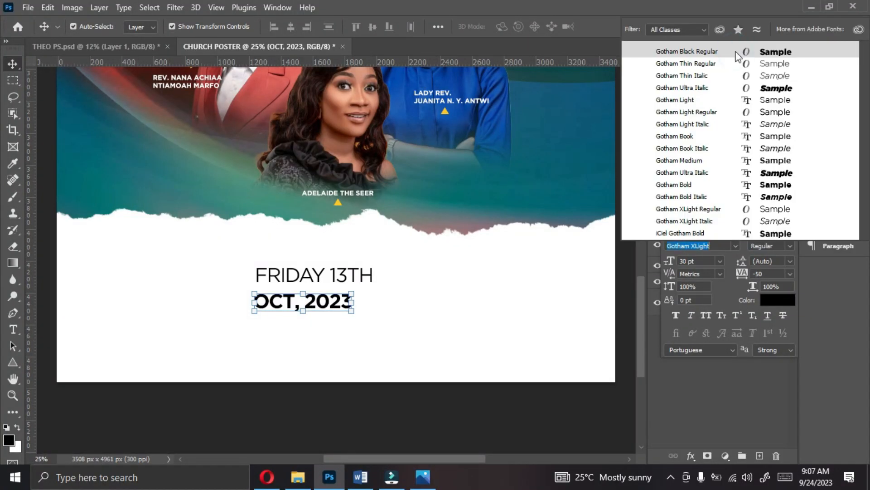
pyautogui.click(737, 52)
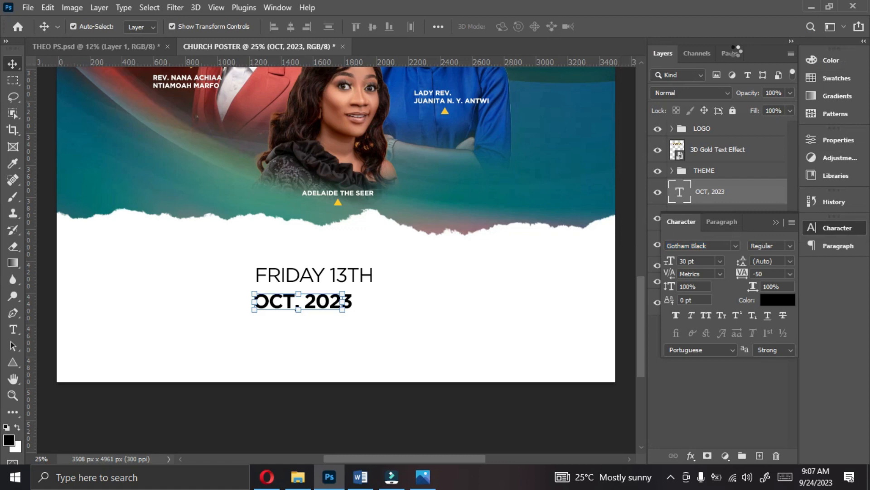
pyautogui.click(340, 304)
pyautogui.moveTo(340, 304); pyautogui.dragTo(373, 298)
pyautogui.doubleClick(357, 303)
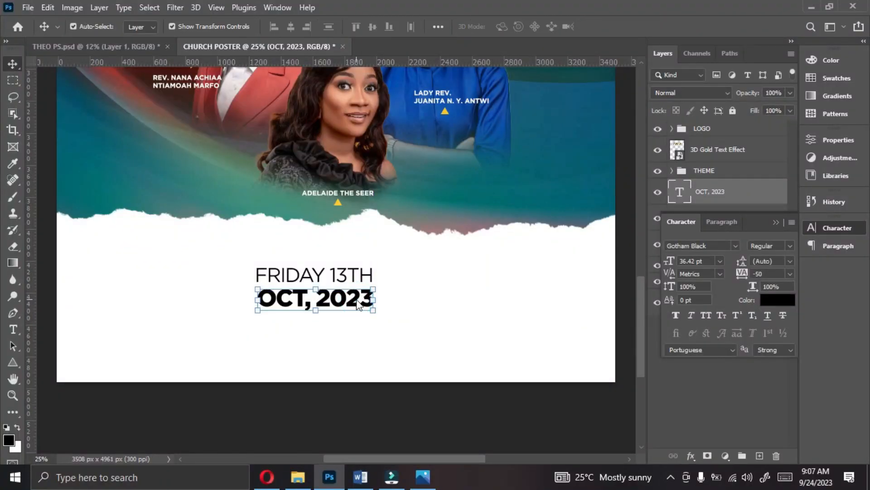
# - Move FRIDAY 13TH closer above OCT, 2023 and shrink it to about 27.8 pt, leaving room for an icon before it
pyautogui.click(346, 274)
pyautogui.moveTo(270, 274); pyautogui.dragTo(280, 279)
pyautogui.click(259, 272)
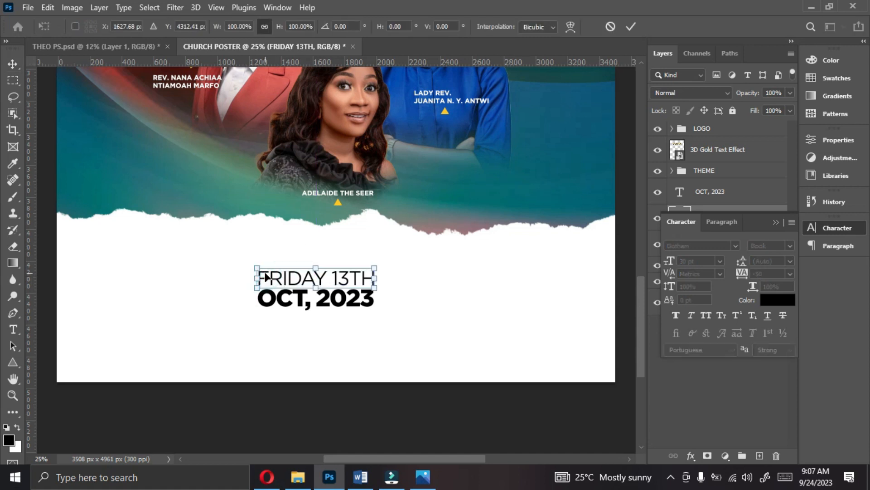
pyautogui.doubleClick(263, 273)
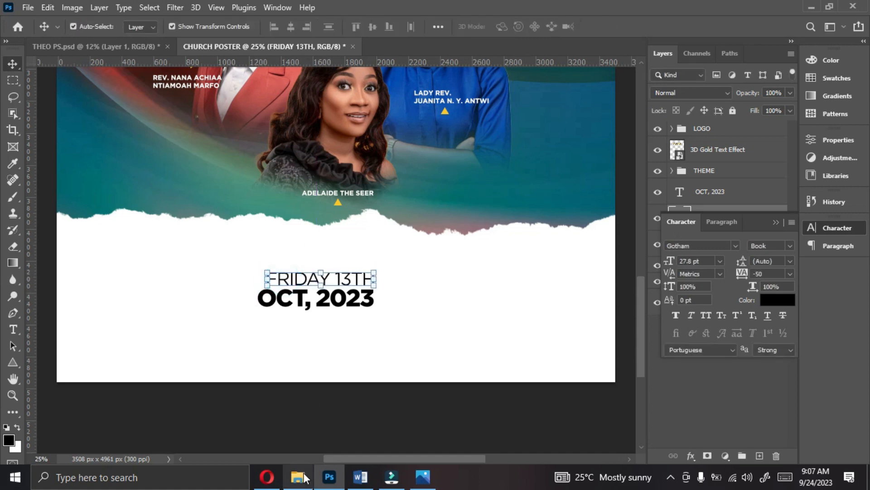
# - Place the calendar icon from the Social Media folder into the poster, scaled to 4.80% at the start of the FRIDAY 13TH line
pyautogui.click(299, 476)
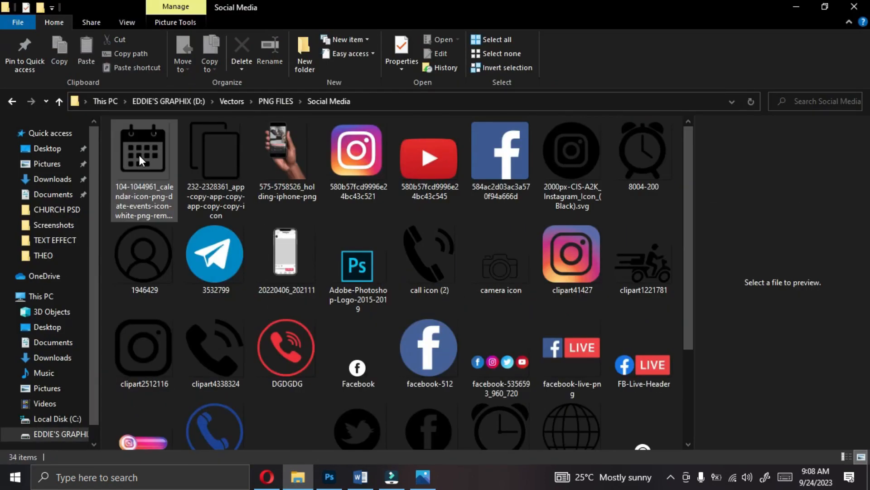
pyautogui.click(140, 159)
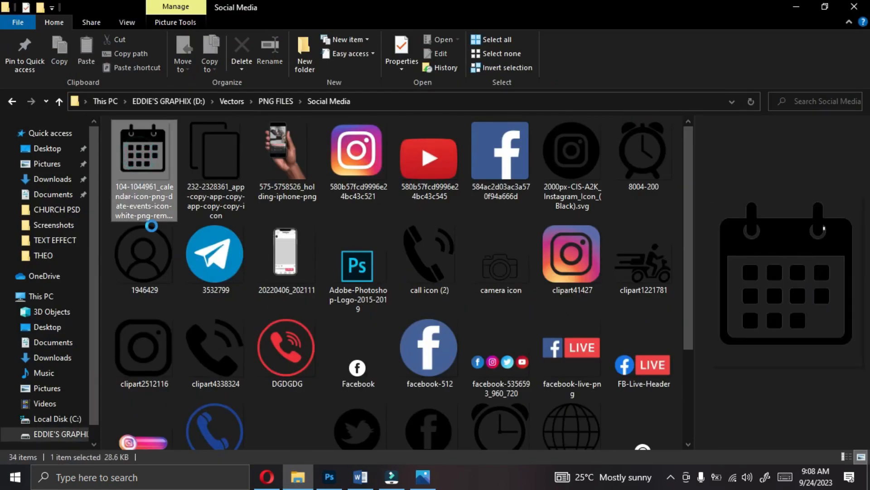
pyautogui.moveTo(325, 463); pyautogui.dragTo(336, 227)
pyautogui.moveTo(497, 222); pyautogui.dragTo(266, 273)
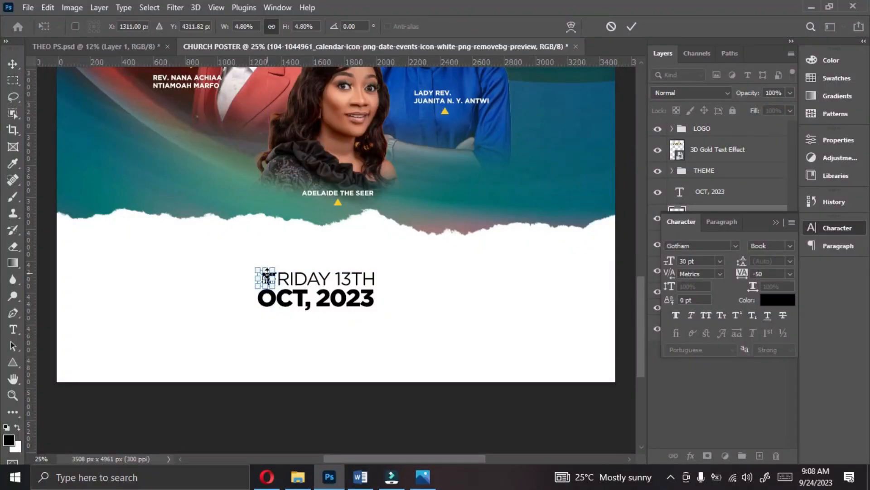
pyautogui.press('Return')
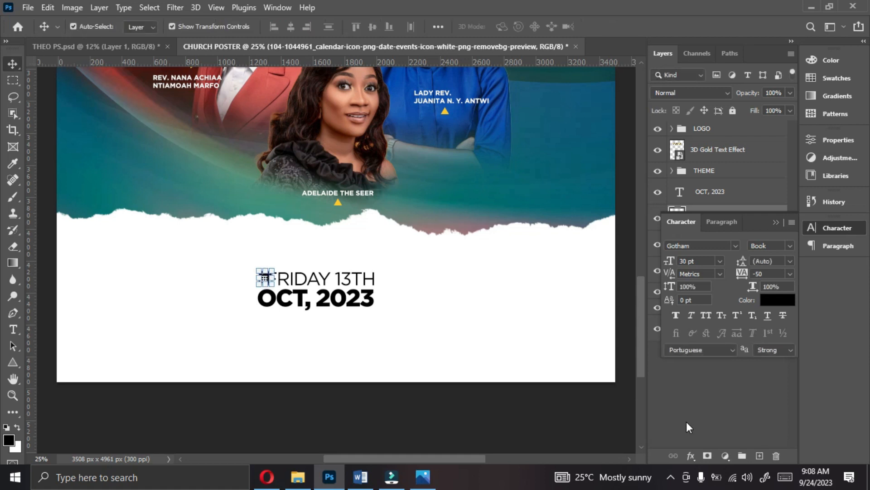
# - Apply a red ff0000 Color Overlay to the calendar icon
pyautogui.click(689, 455)
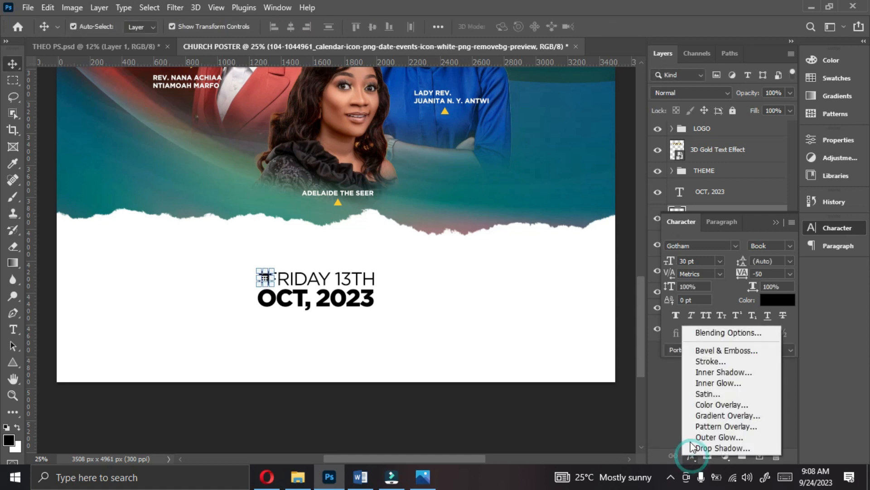
pyautogui.click(700, 409)
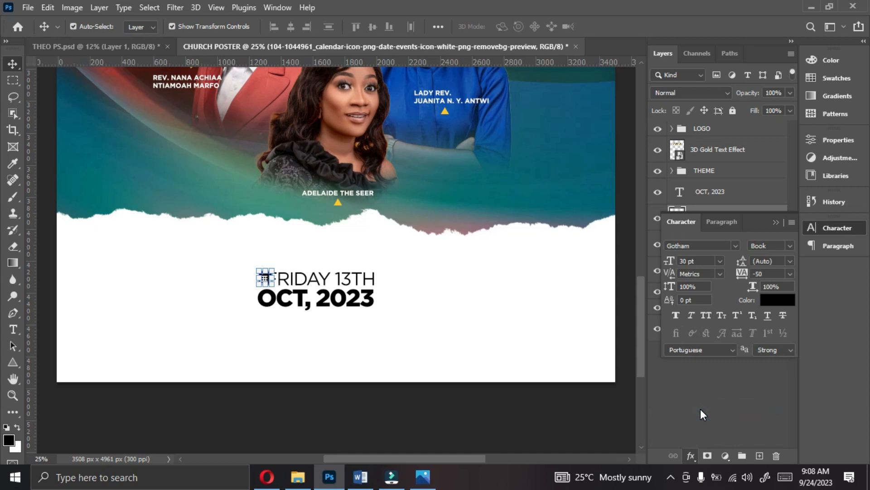
pyautogui.click(675, 172)
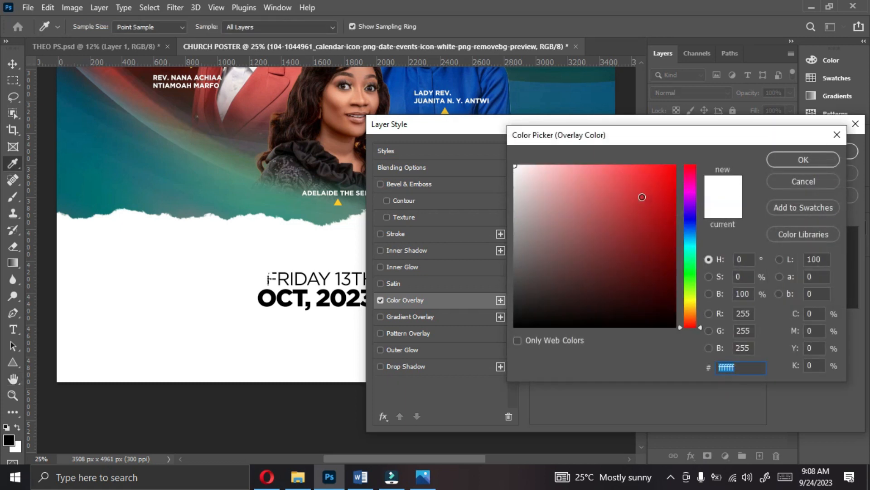
pyautogui.write('ff0000')
pyautogui.click(780, 163)
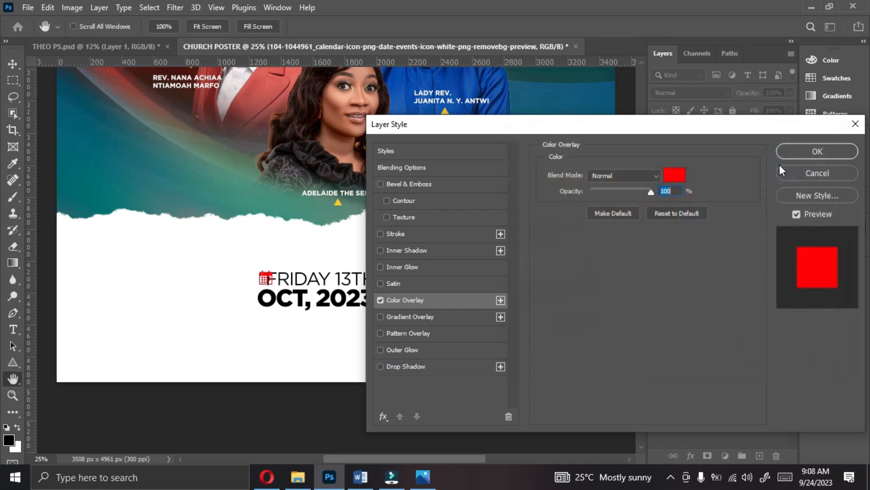
pyautogui.click(806, 151)
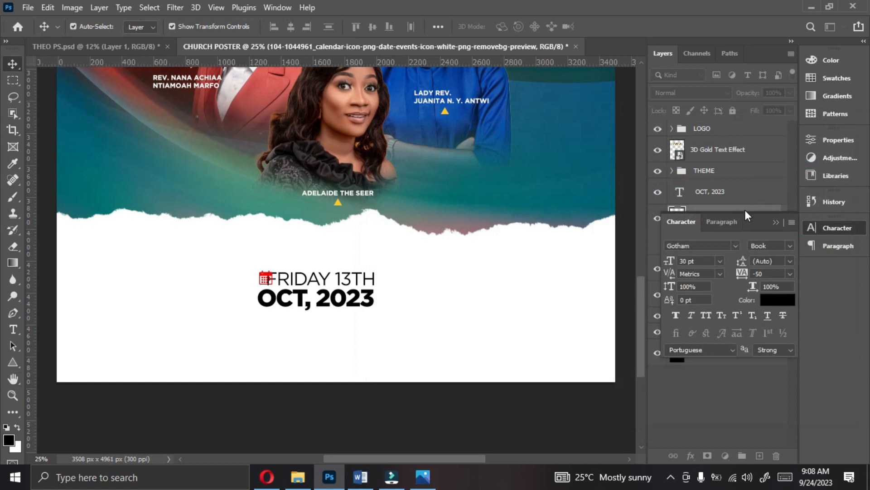
# - Shrink FRIDAY 13TH to about 25.18 pt so it clears the calendar icon, and move the icon snug against the text
pyautogui.click(270, 275)
pyautogui.moveTo(266, 271); pyautogui.dragTo(279, 271)
pyautogui.press('Return')
pyautogui.click(266, 278)
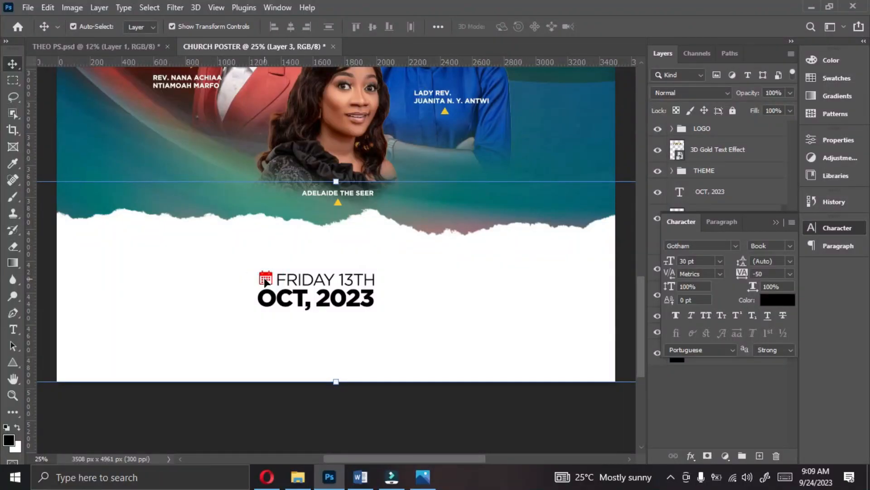
pyautogui.click(267, 276)
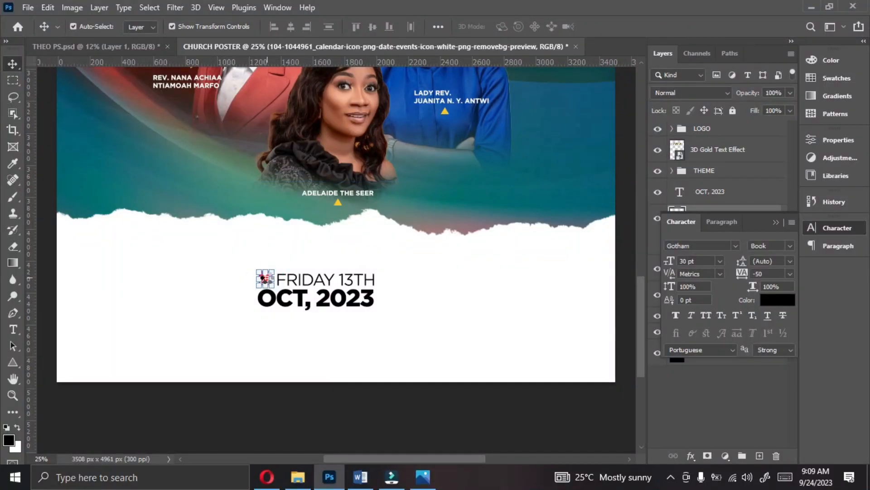
pyautogui.click(371, 331)
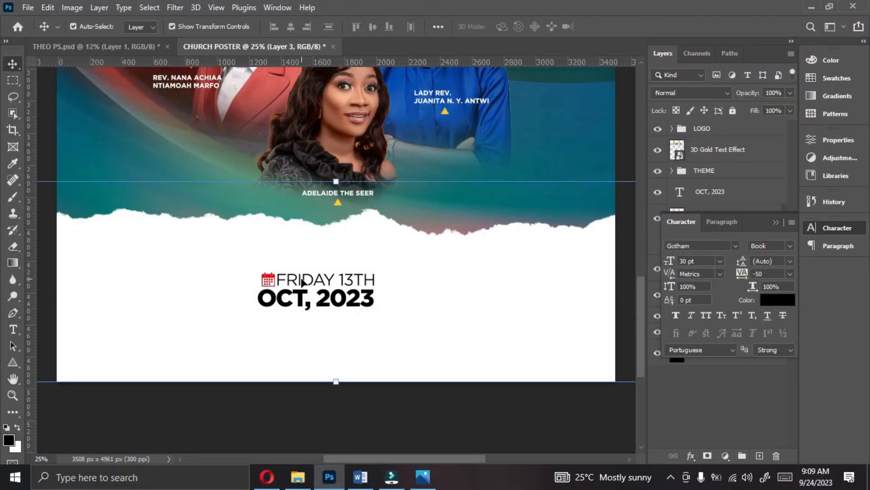
# - Nudge OCT, 2023 slightly to the right to line up with the calendar icon above it
pyautogui.click(281, 301)
pyautogui.press('Right')
pyautogui.press('Right')
pyautogui.press('Right')
pyautogui.press('Right')
pyautogui.press('Right')
pyautogui.press('Right')
pyautogui.press('Right')
pyautogui.press('Right')
pyautogui.press('Right')
pyautogui.press('Right')
pyautogui.press('Right')
pyautogui.press('Right')
pyautogui.press('Right')
pyautogui.press('Right')
pyautogui.press('Right')
pyautogui.press('Right')
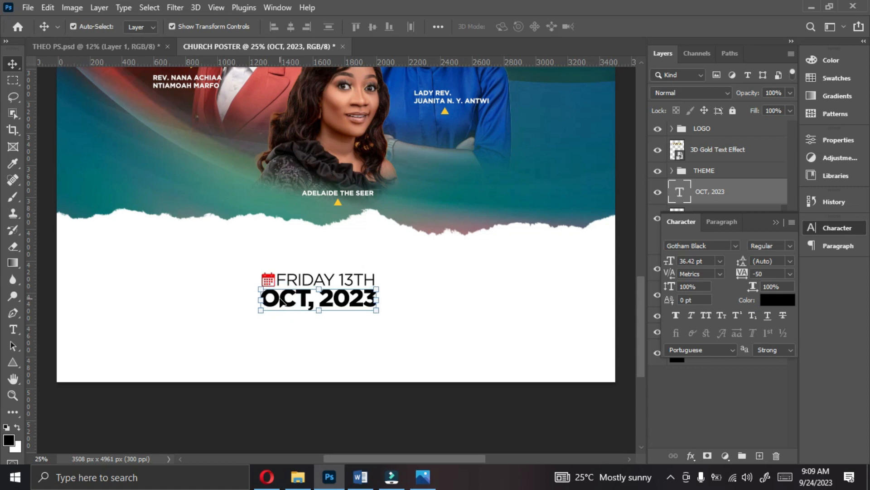
# - Draw a black rectangle about 600 px wide and 231 px high to the right of the date text
pyautogui.rightClick(13, 369)
pyautogui.click(54, 362)
pyautogui.moveTo(392, 276); pyautogui.dragTo(481, 308)
pyautogui.moveTo(437, 272); pyautogui.dragTo(436, 269)
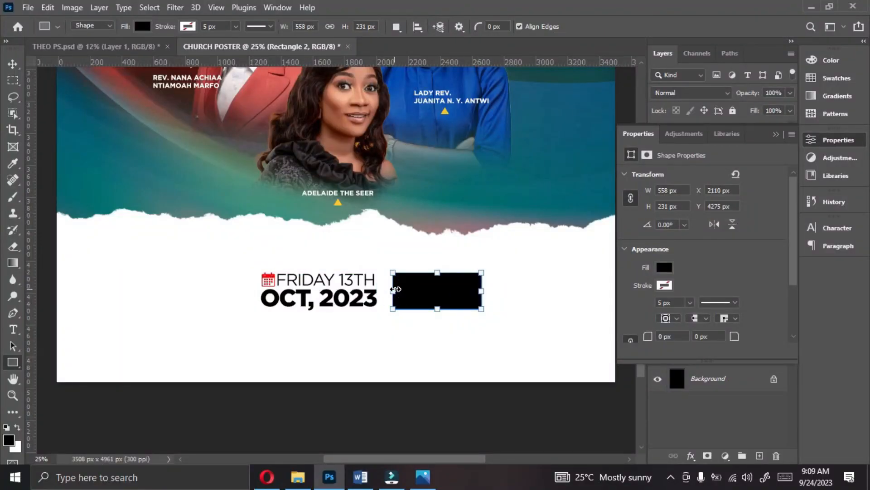
pyautogui.moveTo(477, 294); pyautogui.dragTo(486, 290)
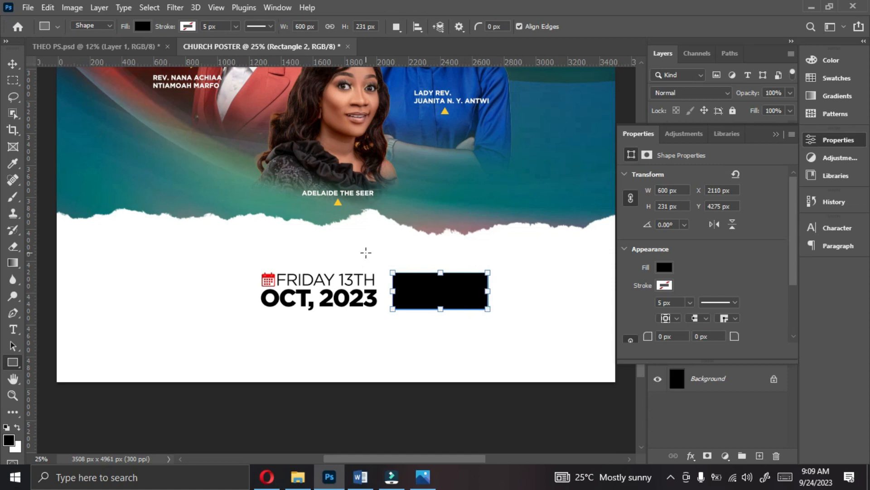
# - Duplicate the FRIDAY 13TH text and move the copy over the black rectangle
pyautogui.click(13, 63)
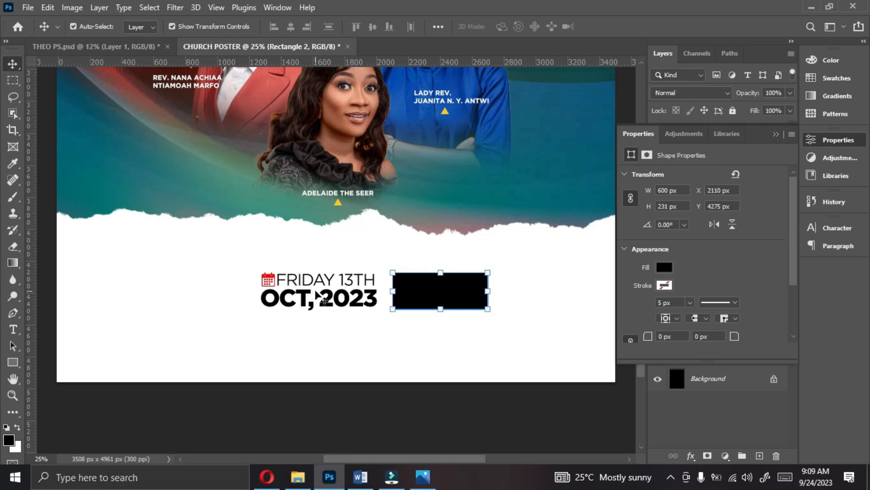
pyautogui.click(323, 285)
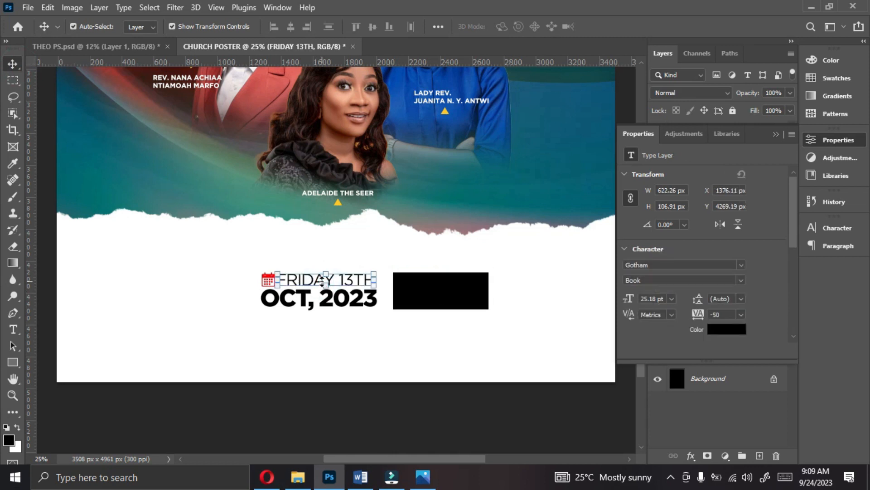
pyautogui.hotkey('ctrl', 'j')
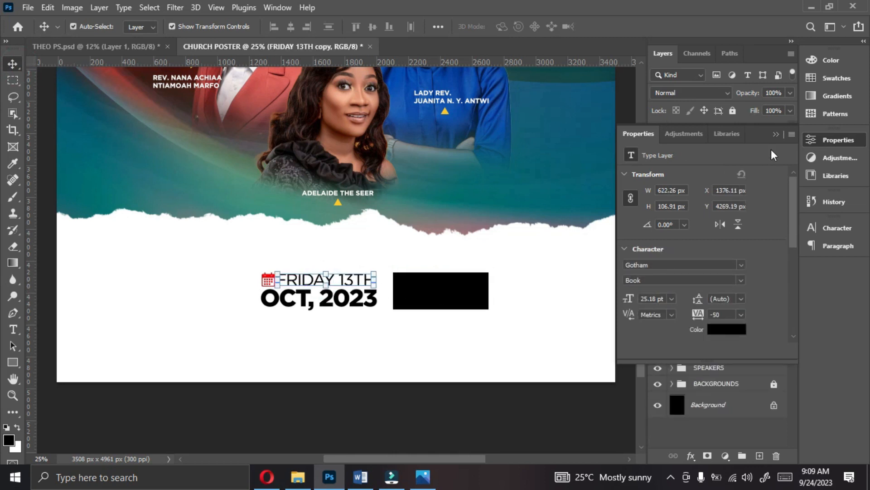
pyautogui.click(776, 135)
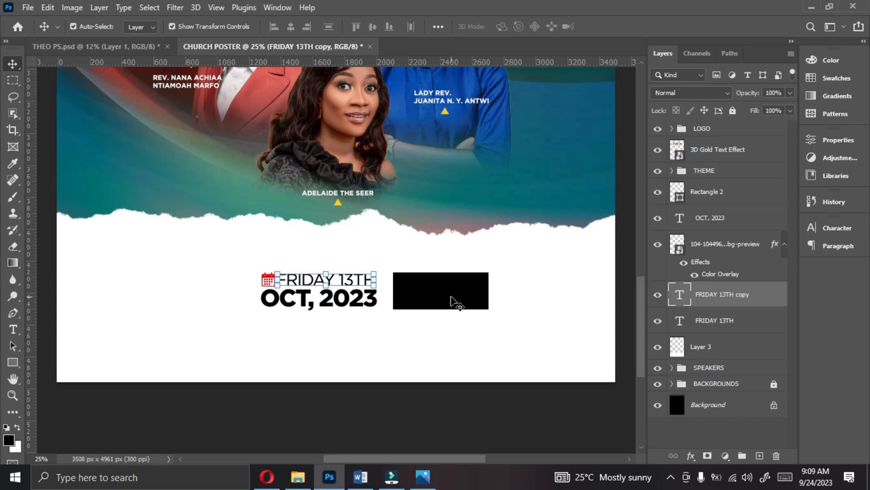
pyautogui.moveTo(358, 284); pyautogui.dragTo(462, 288)
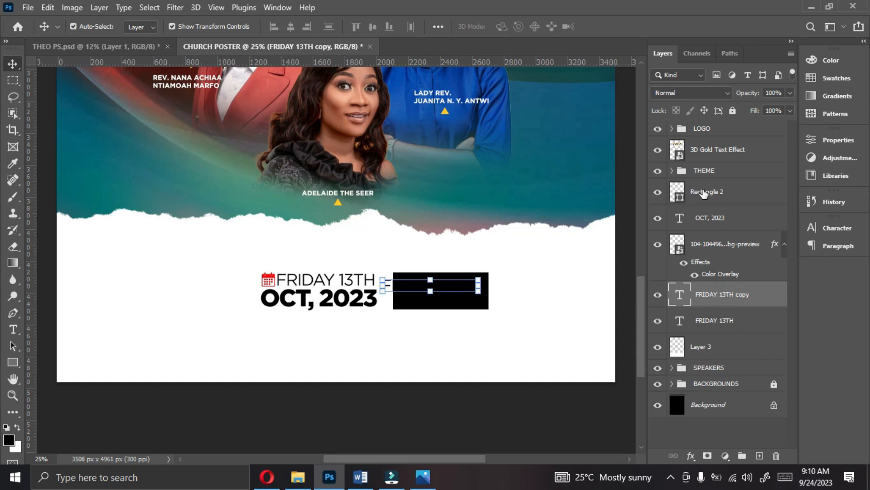
# - Move the Rectangle 2 layer directly beneath the FRIDAY 13TH copy layer
pyautogui.click(703, 193)
pyautogui.moveTo(704, 194); pyautogui.dragTo(692, 301)
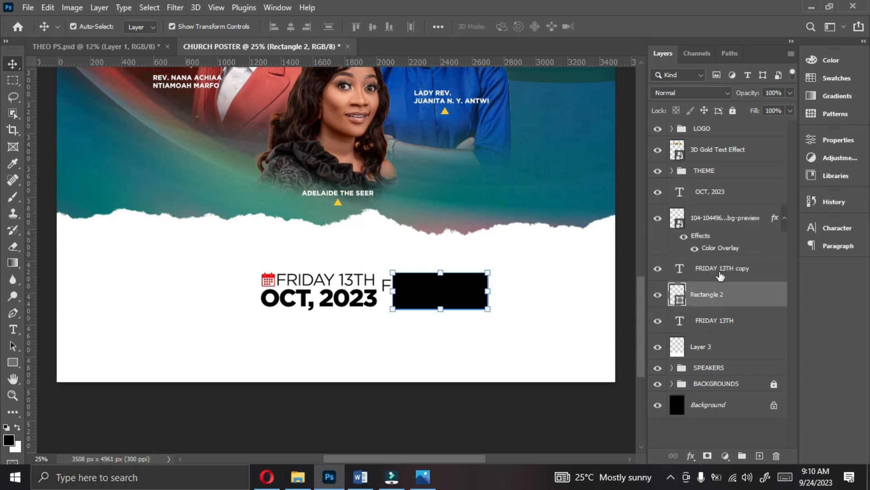
pyautogui.click(719, 272)
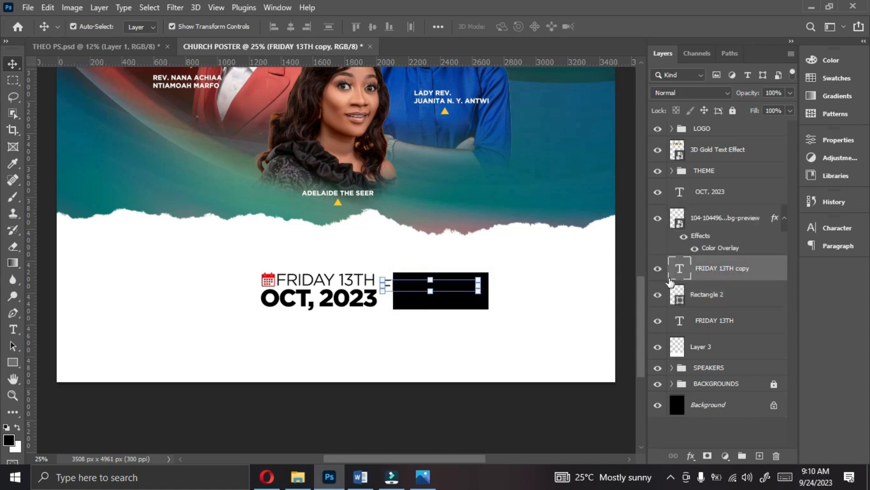
pyautogui.click(703, 300)
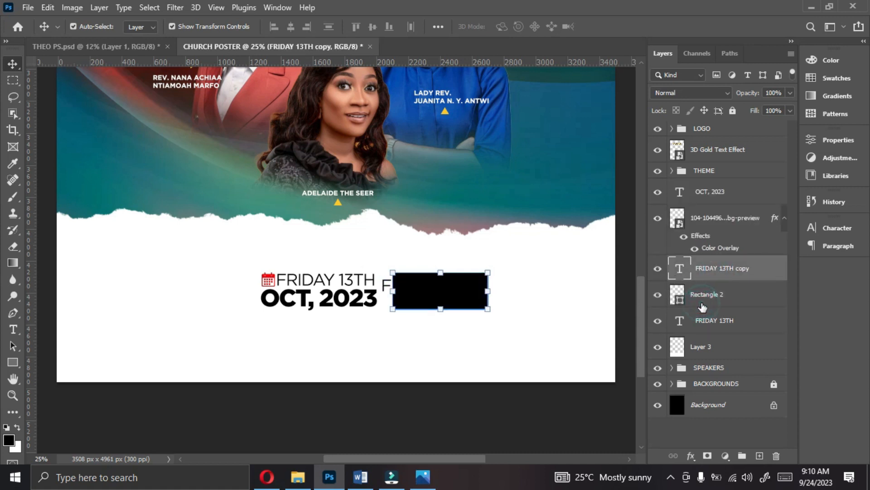
# - Color the FRIDAY 13TH copy white (ffffff) and set its Gotham font style to Bold
pyautogui.click(707, 277)
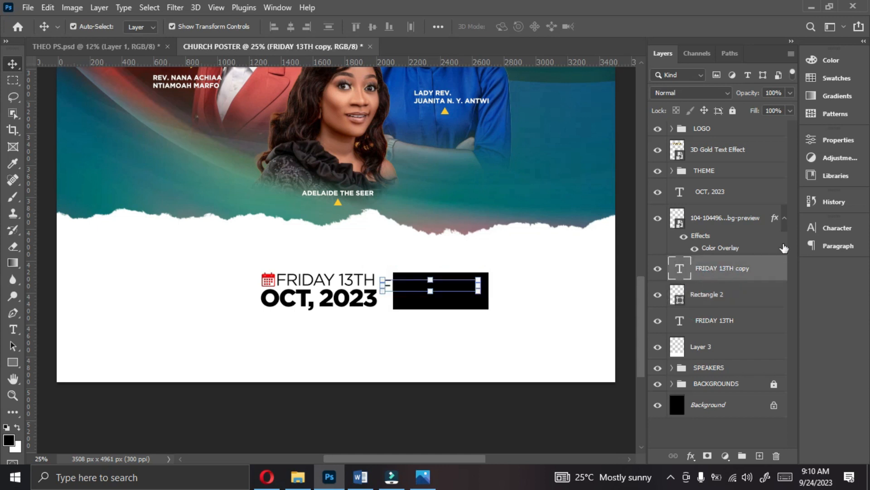
pyautogui.click(836, 226)
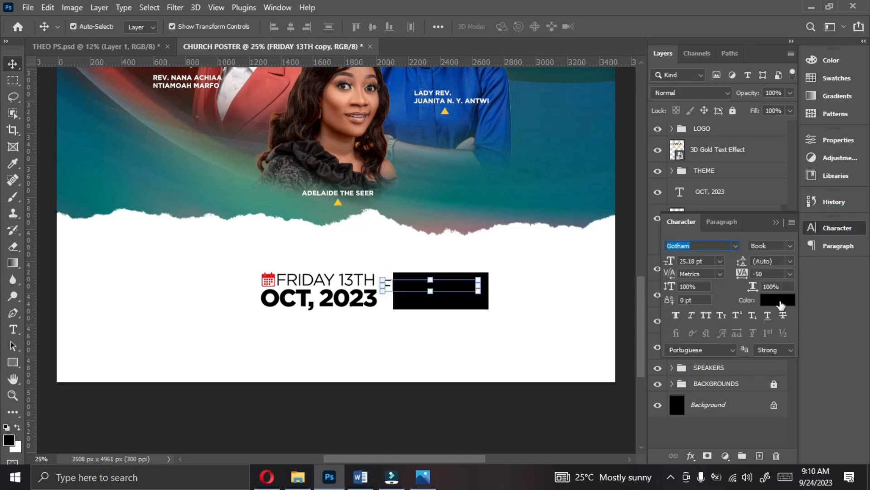
pyautogui.click(781, 300)
pyautogui.click(478, 360)
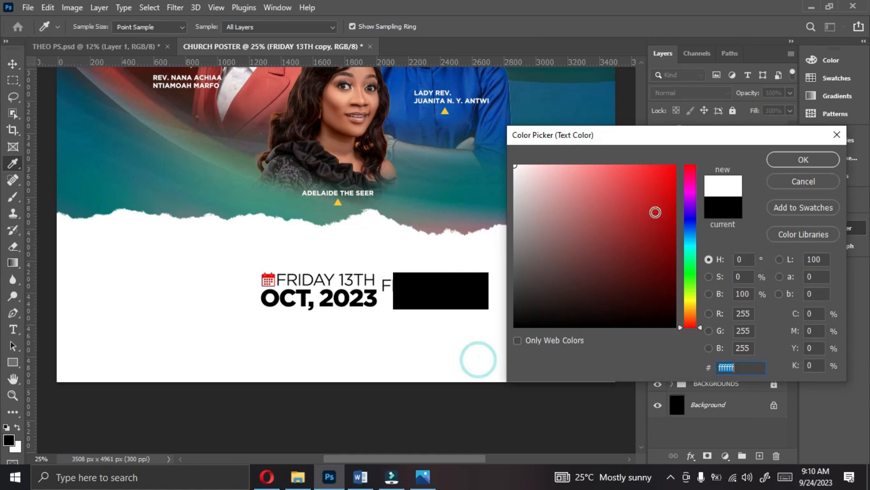
pyautogui.click(803, 160)
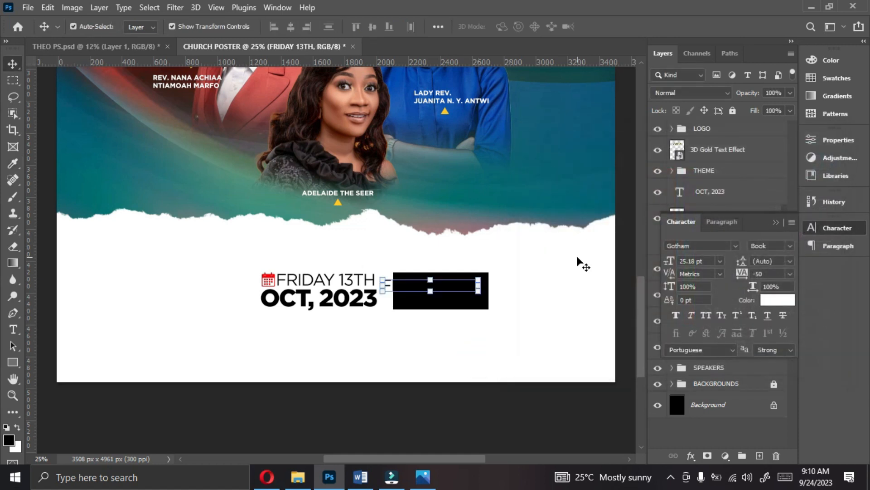
pyautogui.click(787, 251)
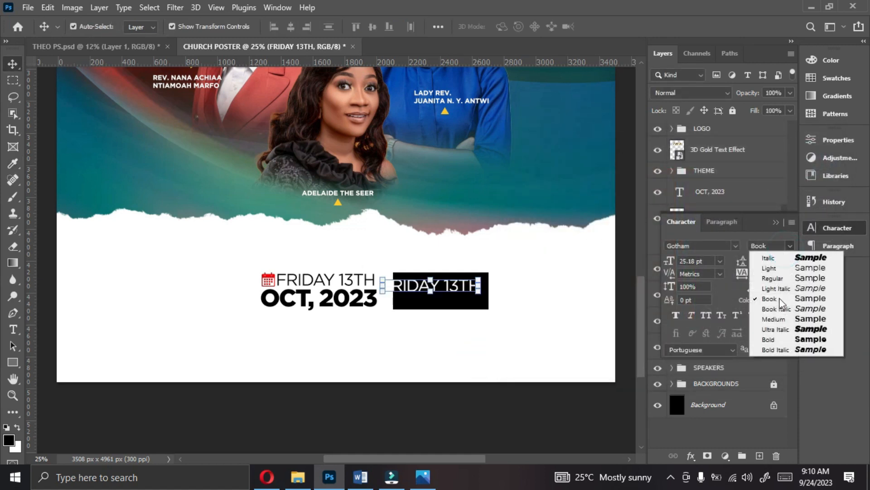
pyautogui.click(778, 341)
pyautogui.click(778, 340)
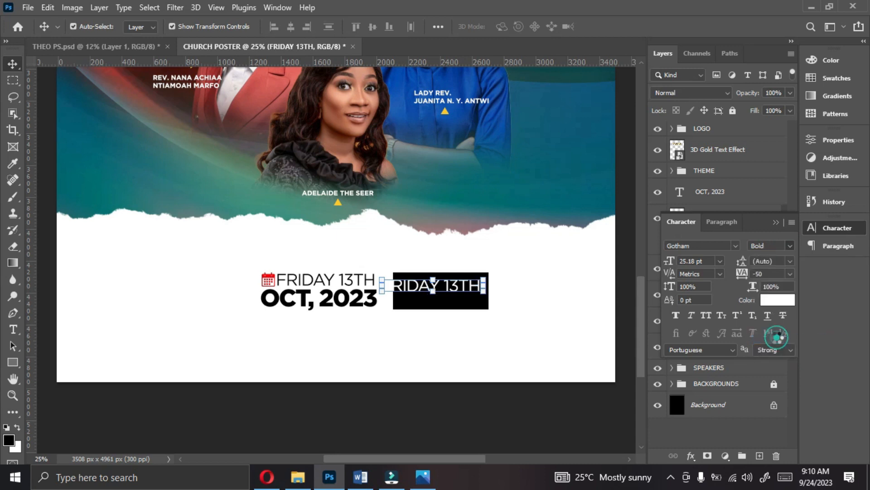
# - Replace the wording of the white FRIDAY 13TH copy with 8PM - 4AM
pyautogui.doubleClick(473, 286)
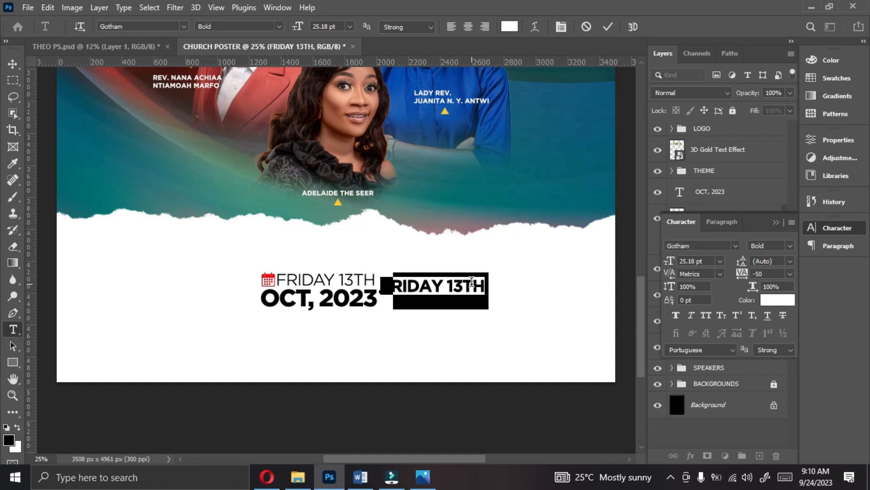
pyautogui.write('6PM')
pyautogui.write('- 4AM')
pyautogui.click(608, 26)
pyautogui.press('v')
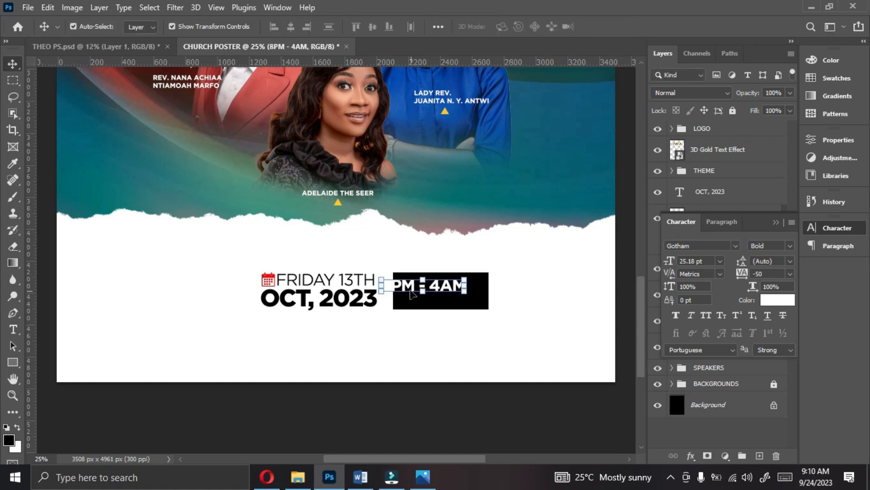
# - Set the 8PM - 4AM text to 24 pt and fit it inside the lower part of the black rectangle
pyautogui.moveTo(383, 280); pyautogui.dragTo(400, 283)
pyautogui.moveTo(453, 290); pyautogui.dragTo(454, 294)
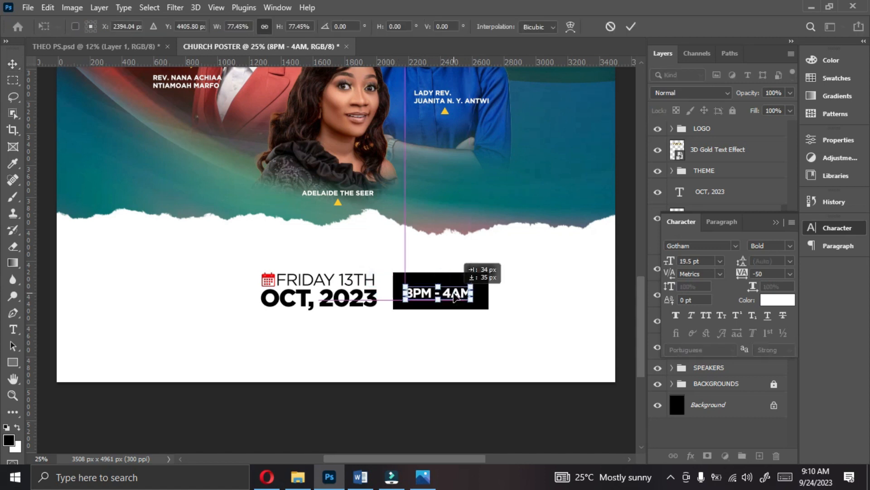
pyautogui.doubleClick(458, 294)
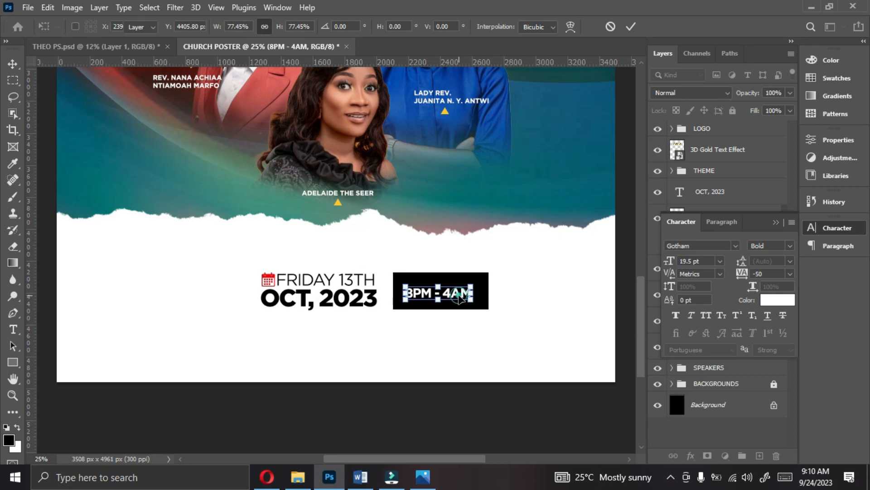
pyautogui.click(721, 263)
pyautogui.click(704, 377)
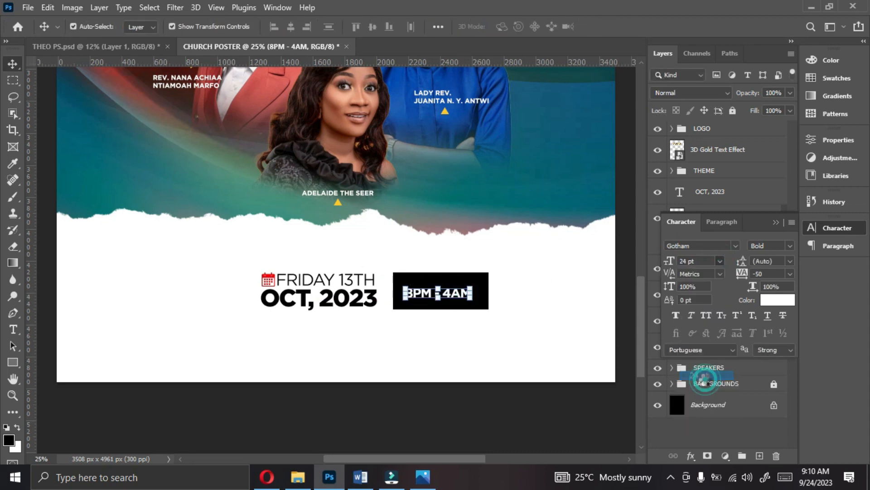
pyautogui.moveTo(470, 302); pyautogui.dragTo(465, 305)
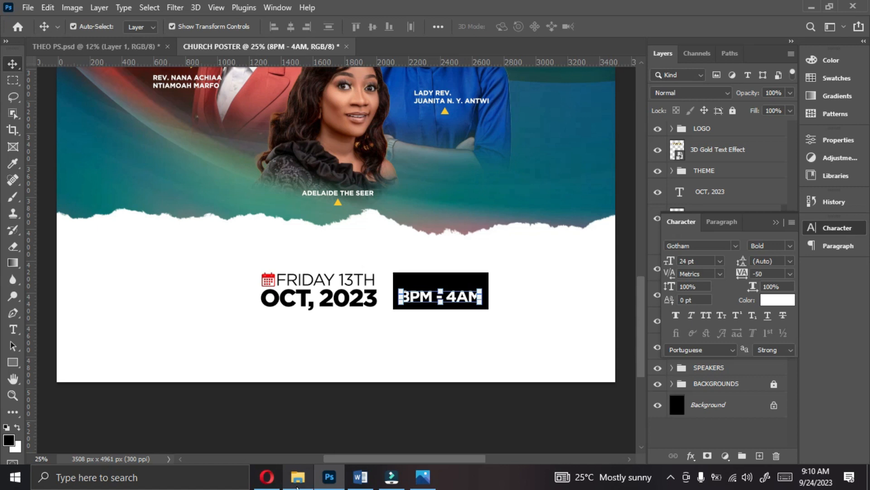
# - Place the alarm clock image unnamed-removebg-preview from File Explorer into the church poster
pyautogui.click(297, 480)
pyautogui.click(515, 423)
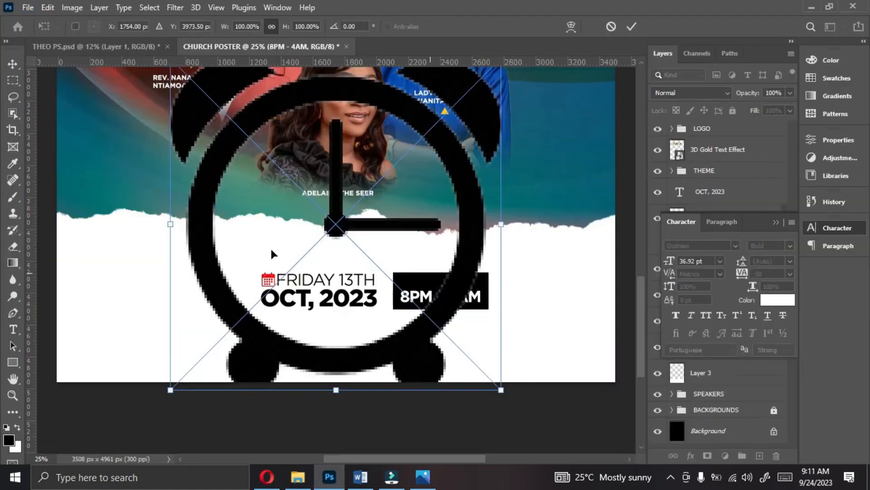
pyautogui.moveTo(434, 271); pyautogui.dragTo(365, 274)
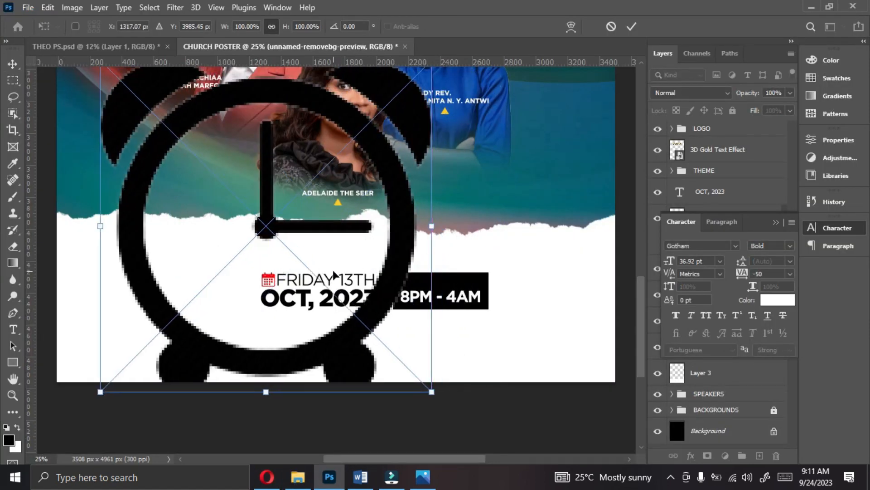
# - Scale the alarm clock down to about 4.13% and position it above the 8PM - 4AM text in the black rectangle
pyautogui.moveTo(97, 224); pyautogui.dragTo(373, 272)
pyautogui.moveTo(398, 233); pyautogui.dragTo(472, 294)
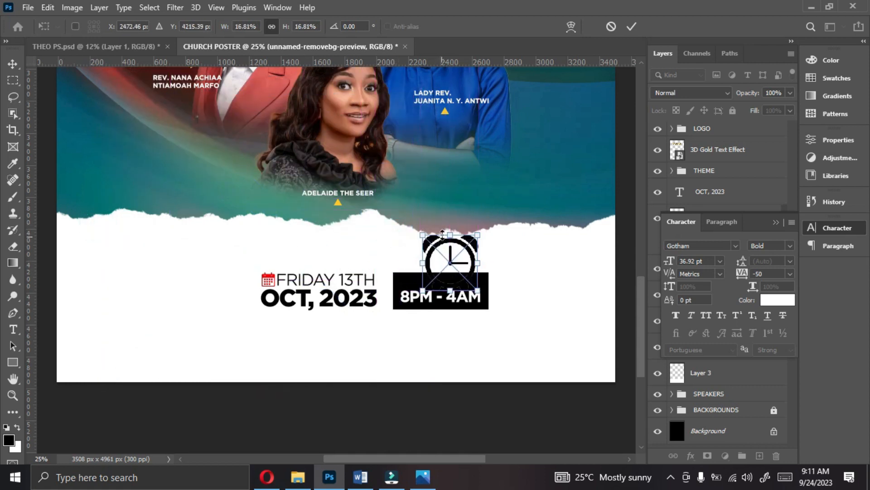
pyautogui.moveTo(450, 231); pyautogui.dragTo(450, 270)
pyautogui.hotkey('ctrl', '+')
pyautogui.moveTo(503, 271); pyautogui.dragTo(488, 289)
pyautogui.press('Up')
pyautogui.press('Up')
pyautogui.press('Up')
pyautogui.press('Up')
pyautogui.press('Up')
pyautogui.press('Up')
pyautogui.press('Up')
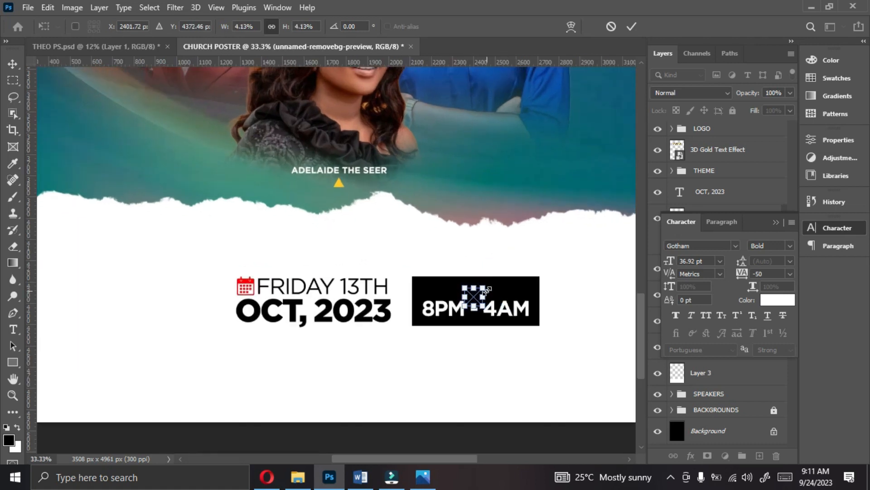
pyautogui.press('Return')
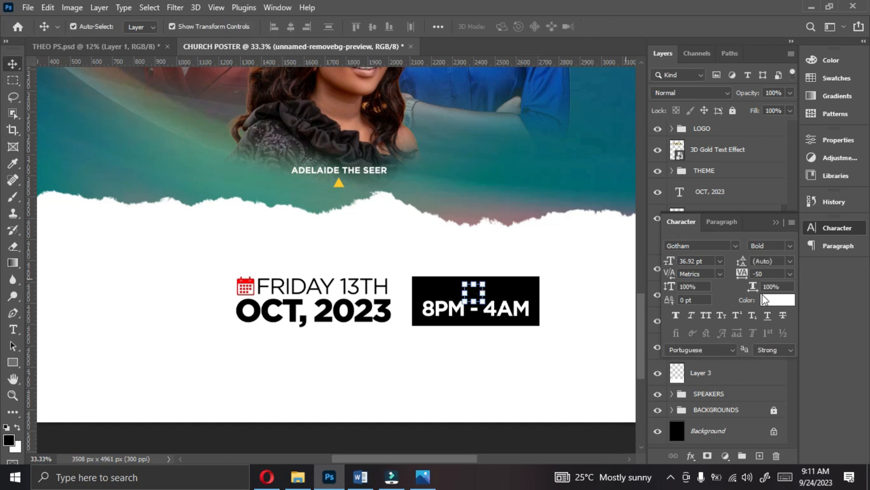
# - Apply a white (ffffff) Color Overlay with Normal blending and 100% opacity to the alarm clock icon
pyautogui.click(690, 455)
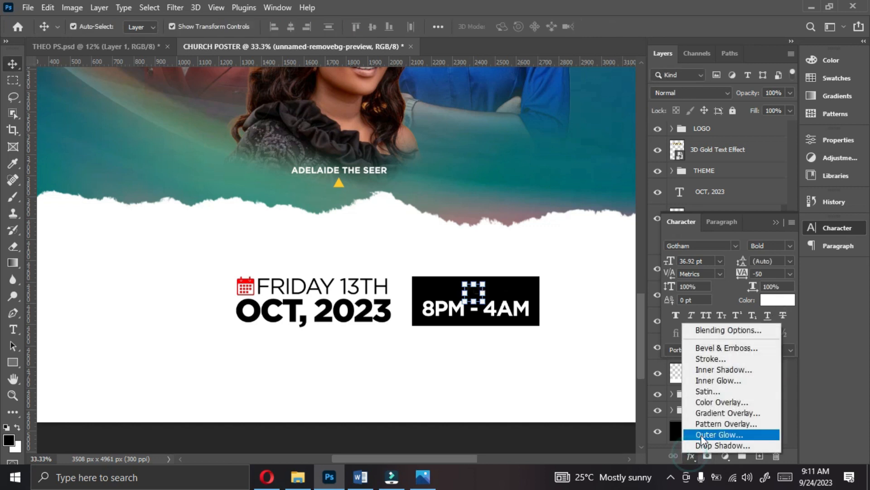
pyautogui.click(702, 399)
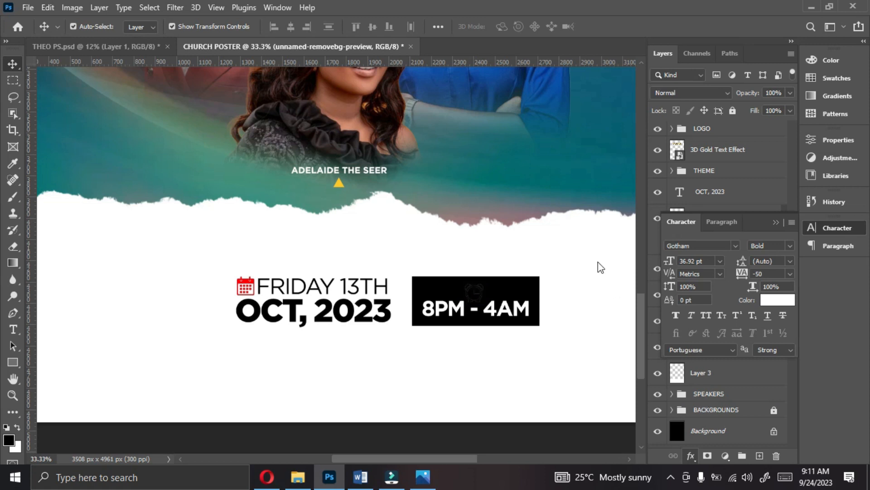
pyautogui.click(682, 177)
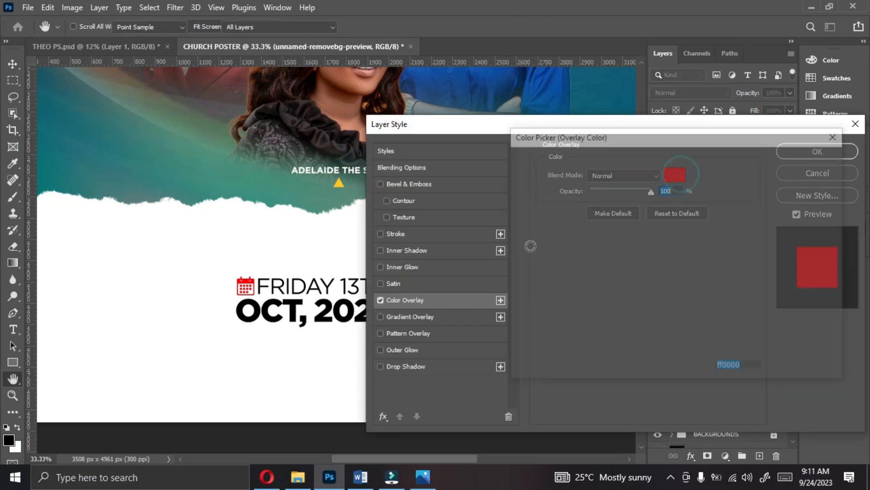
pyautogui.click(320, 368)
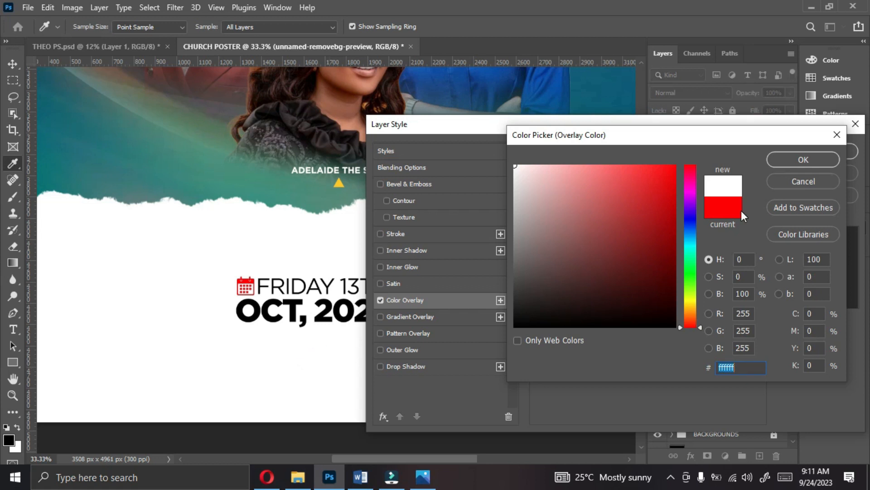
pyautogui.click(785, 164)
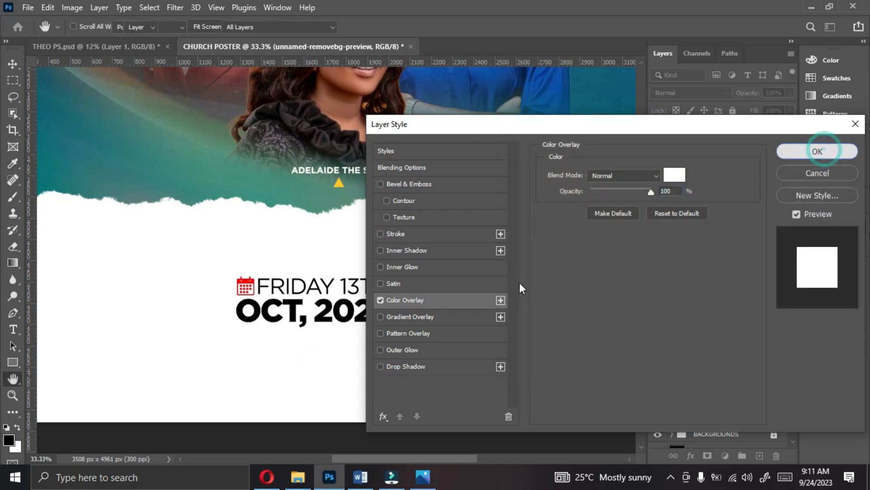
pyautogui.click(824, 150)
# - Nudge the 8PM - 4AM text slightly down to give the clock icon more room
pyautogui.press('v')
pyautogui.click(506, 313)
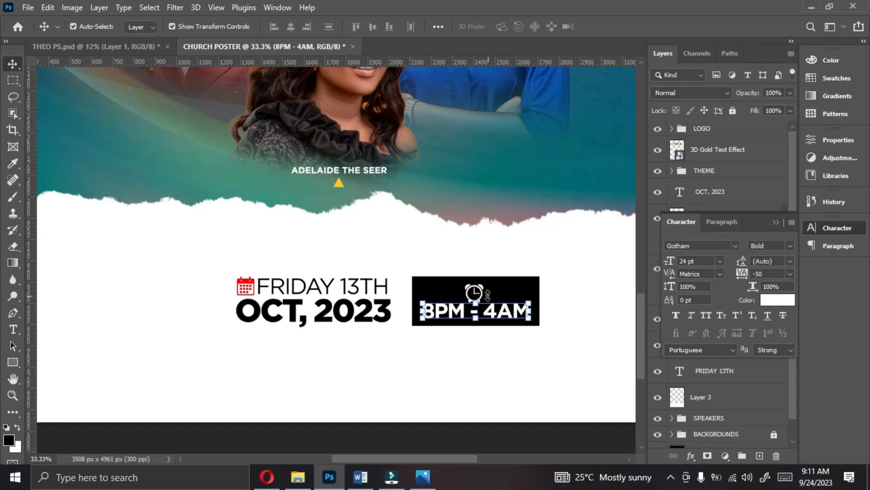
pyautogui.click(484, 297)
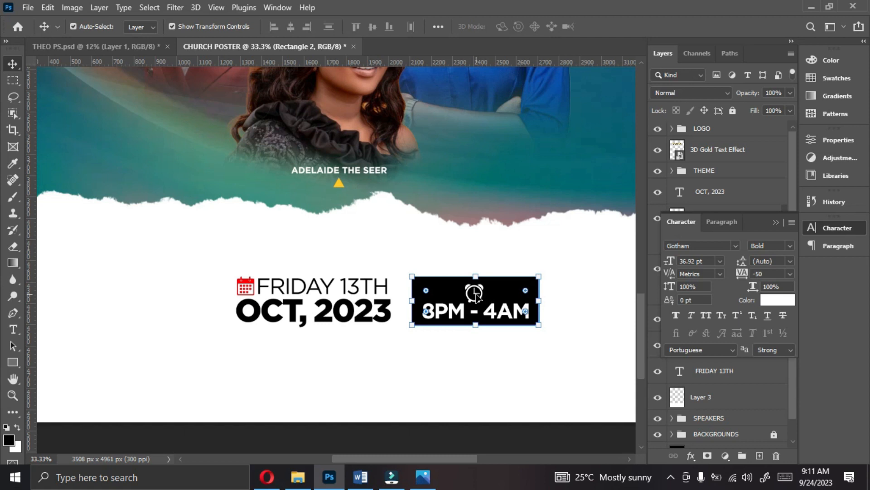
pyautogui.click(476, 293)
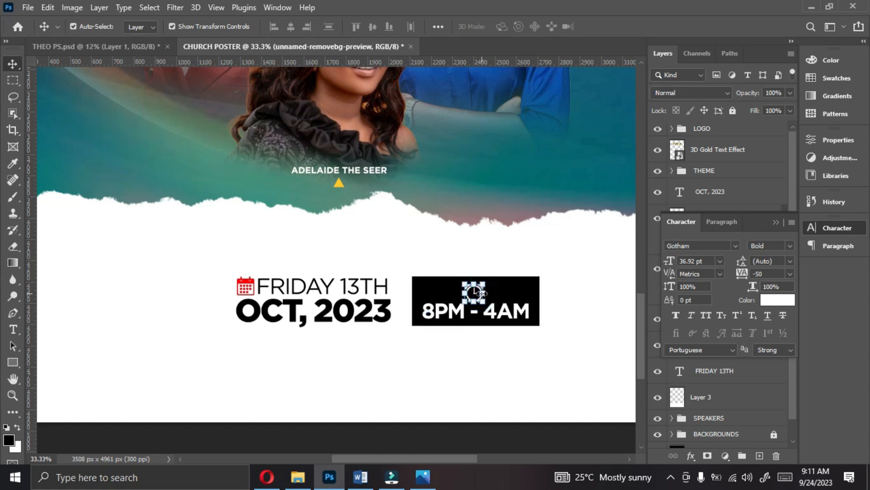
# - Draw a thin white rectangle about 214 px wide and 7 px high to the left of the clock icon
pyautogui.click(13, 362)
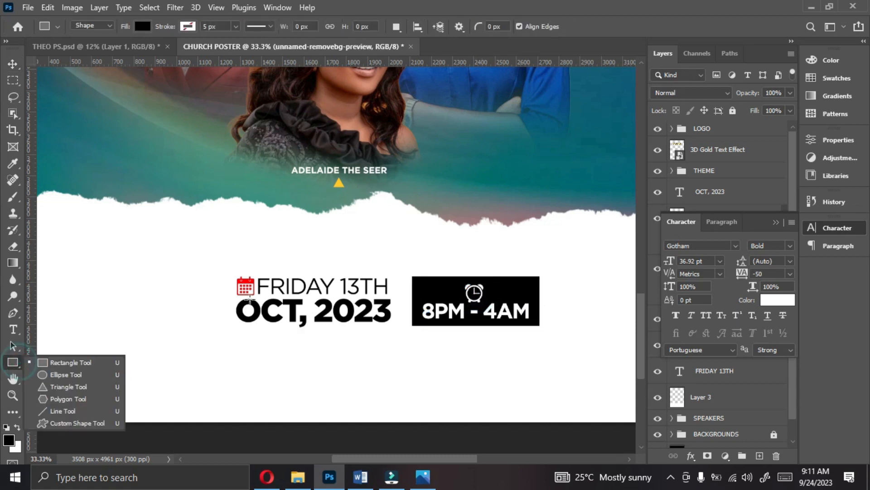
pyautogui.click(142, 26)
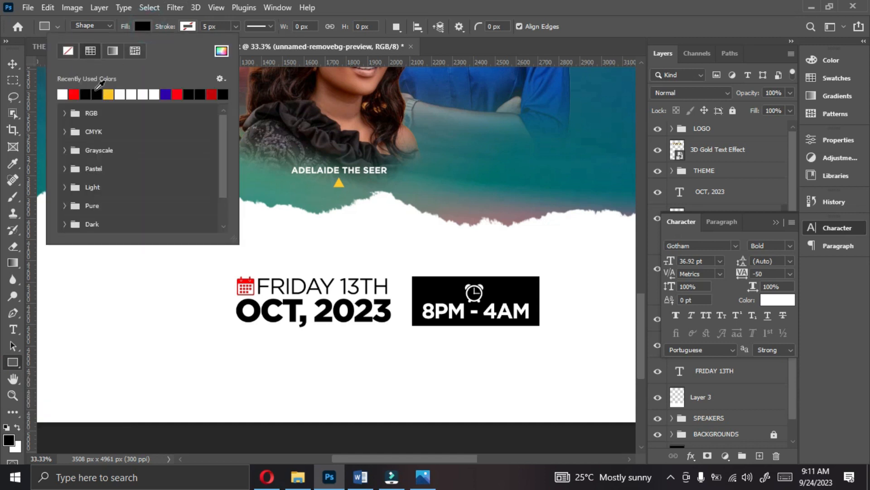
pyautogui.click(62, 95)
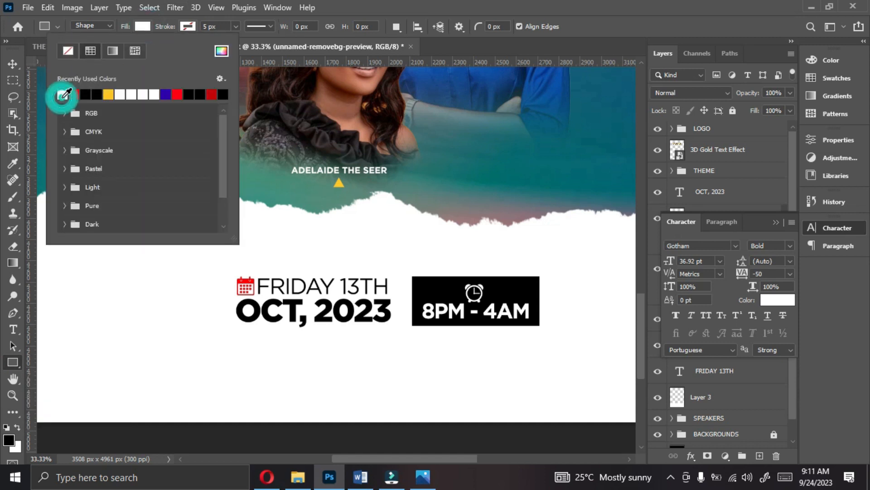
pyautogui.click(342, 231)
pyautogui.moveTo(421, 288); pyautogui.dragTo(467, 289)
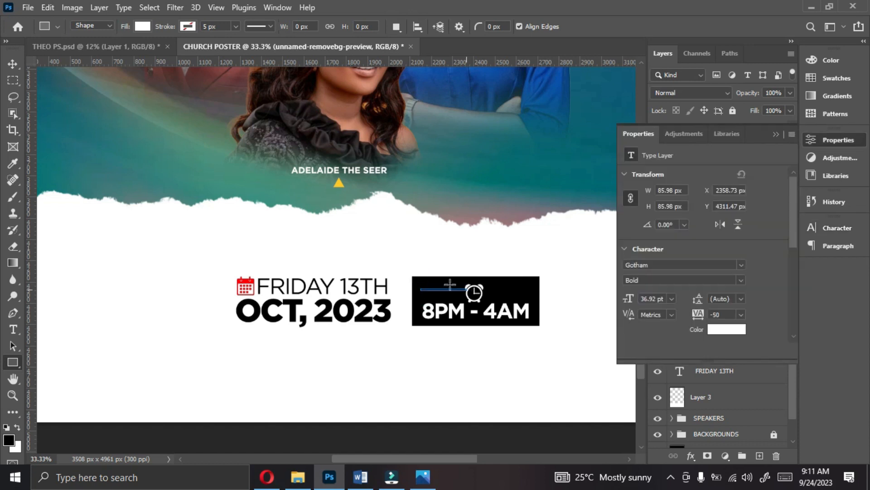
# - Nudge the thin white line slightly down and to the left, away from the clock icon
pyautogui.click(17, 64)
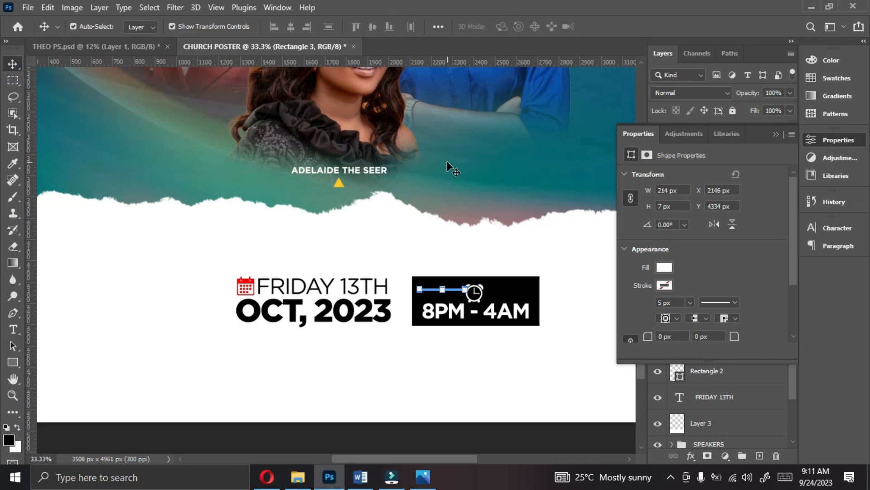
pyautogui.press('Down')
pyautogui.press('Down')
pyautogui.press('Left')
pyautogui.press('Left')
pyautogui.press('Left')
pyautogui.click(776, 135)
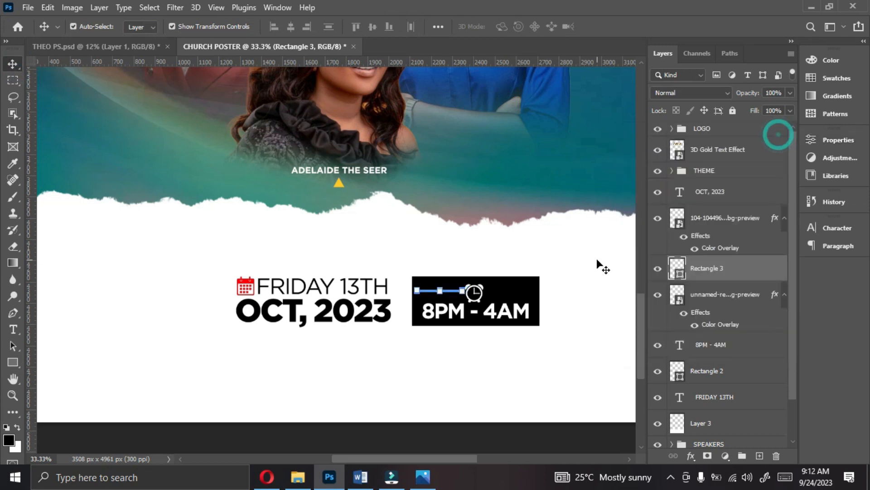
# - Duplicate the thin white line and move the copy to the right side of the clock icon
pyautogui.hotkey('alt', 'Down')
pyautogui.hotkey('shift', 'Right')
pyautogui.hotkey('shift', 'Right')
pyautogui.moveTo(461, 294); pyautogui.dragTo(530, 293)
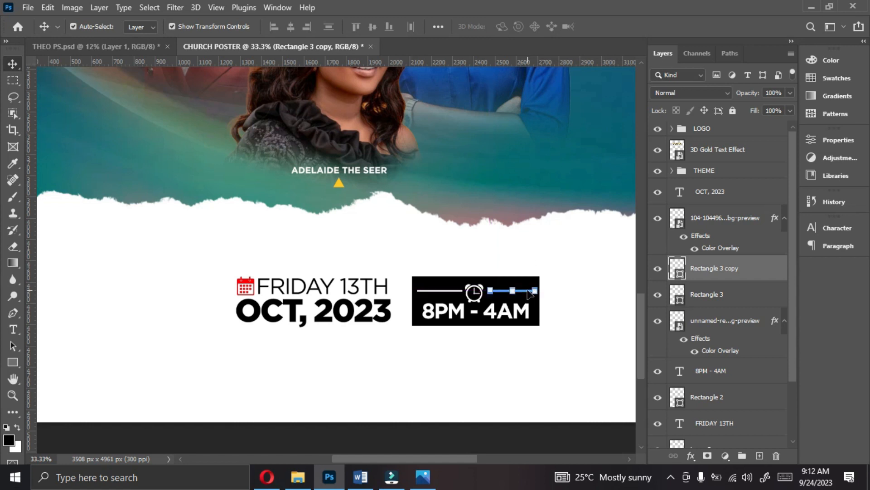
# - Align the vertical centers of the two white lines and the clock icon
pyautogui.keyDown('ctrl'); pyautogui.click(710, 295); pyautogui.keyUp('ctrl')
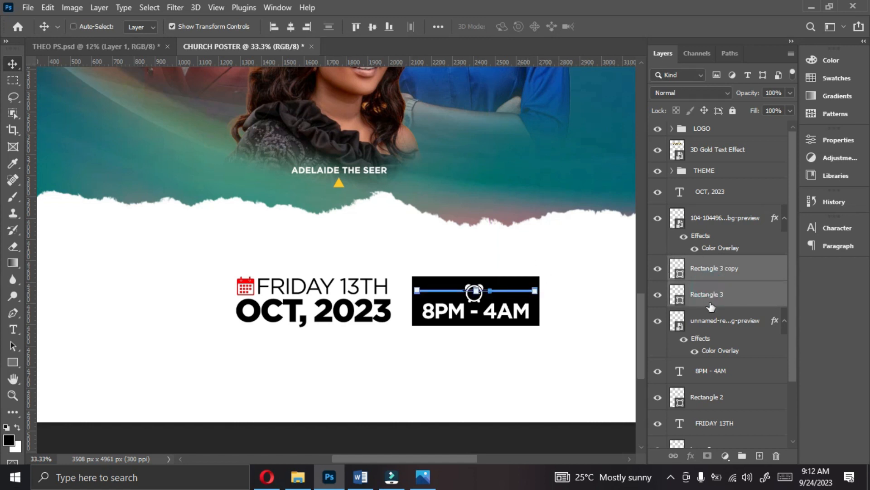
pyautogui.keyDown('ctrl'); pyautogui.click(709, 323); pyautogui.keyUp('ctrl')
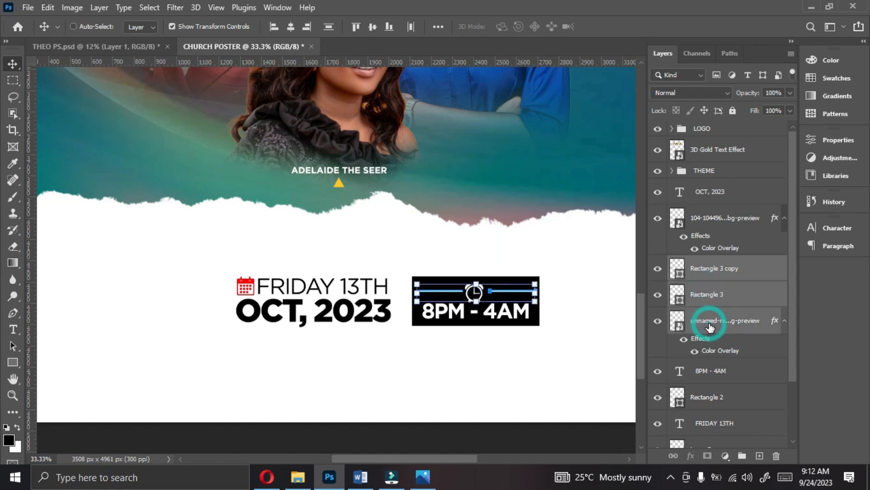
pyautogui.click(371, 27)
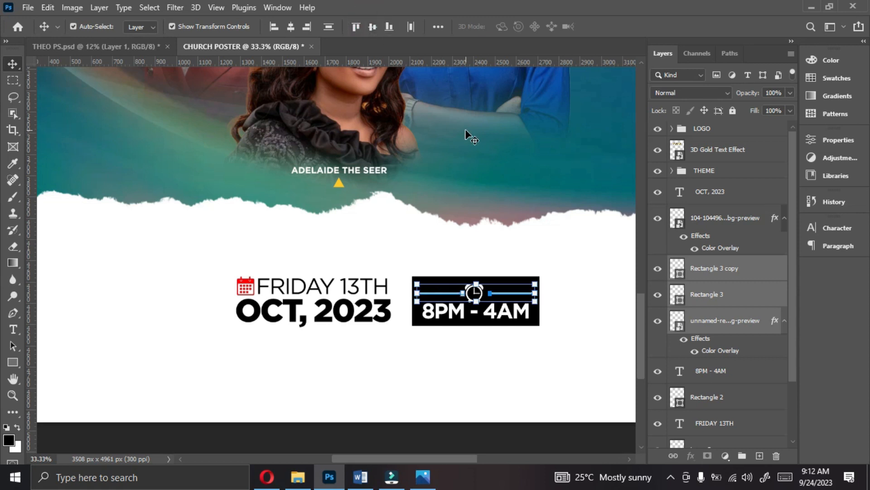
pyautogui.click(532, 350)
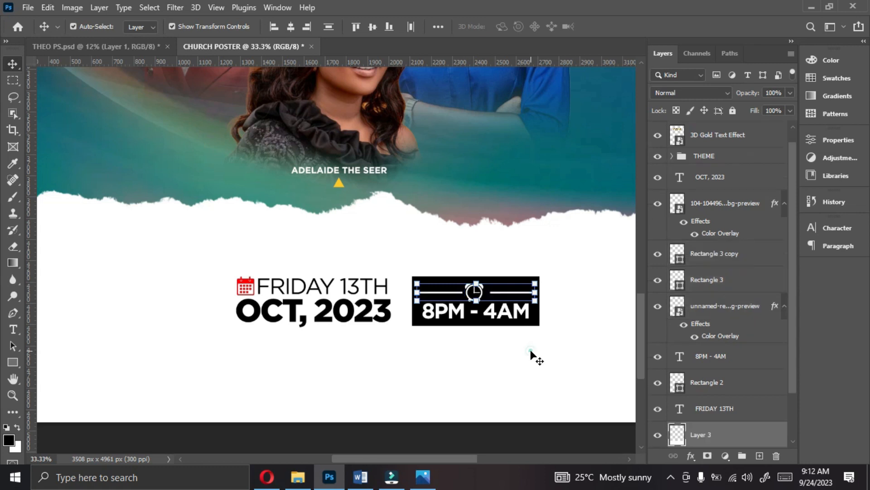
# - Draw a red-filled rectangle about 1428 px wide and 175 px high directly below the date text and the time box
pyautogui.click(505, 319)
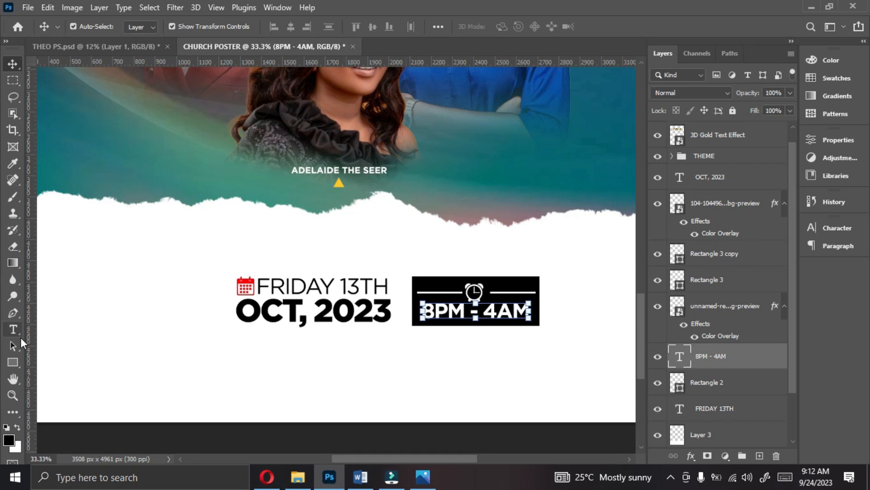
pyautogui.click(10, 357)
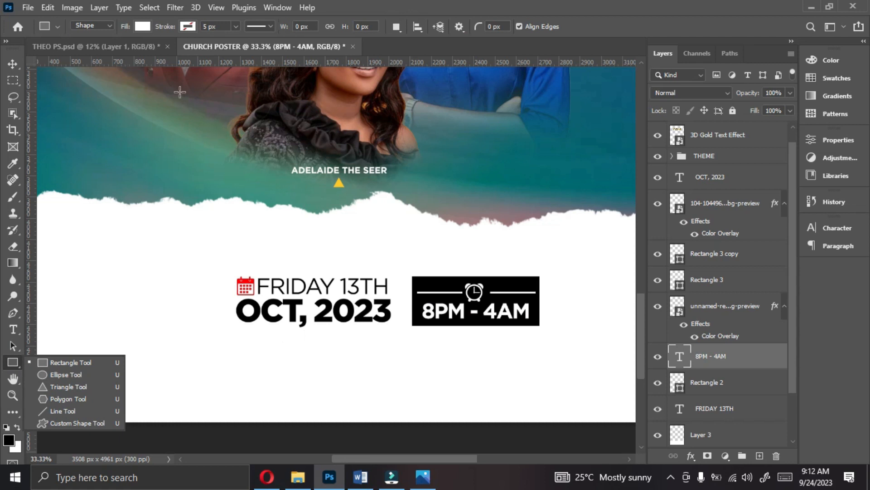
pyautogui.click(142, 27)
pyautogui.click(76, 94)
pyautogui.click(141, 26)
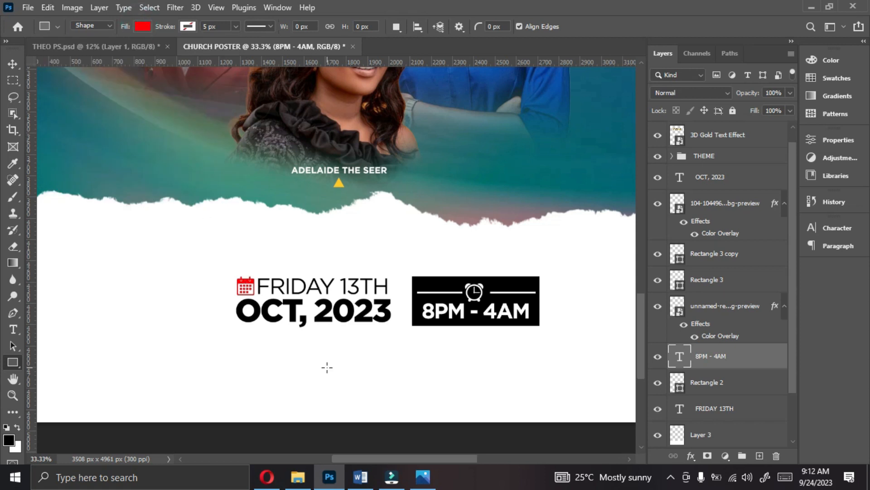
pyautogui.moveTo(236, 330); pyautogui.dragTo(539, 366)
pyautogui.moveTo(236, 347); pyautogui.dragTo(236, 348)
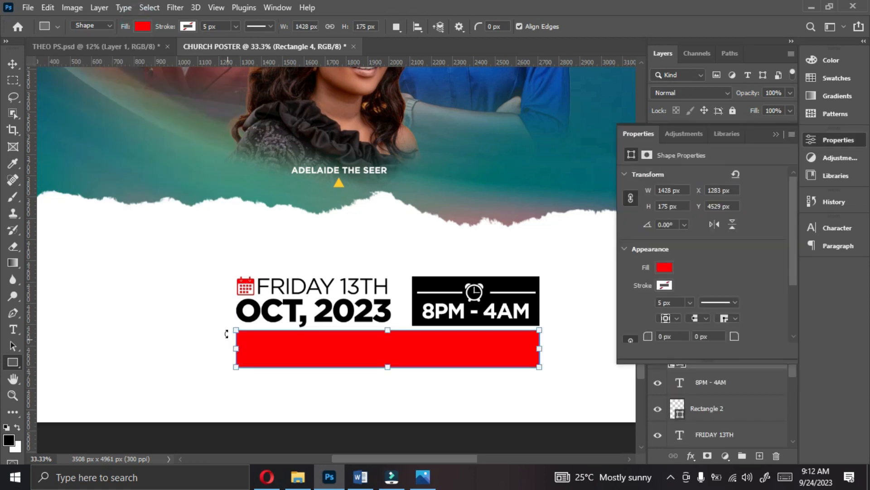
pyautogui.press('v')
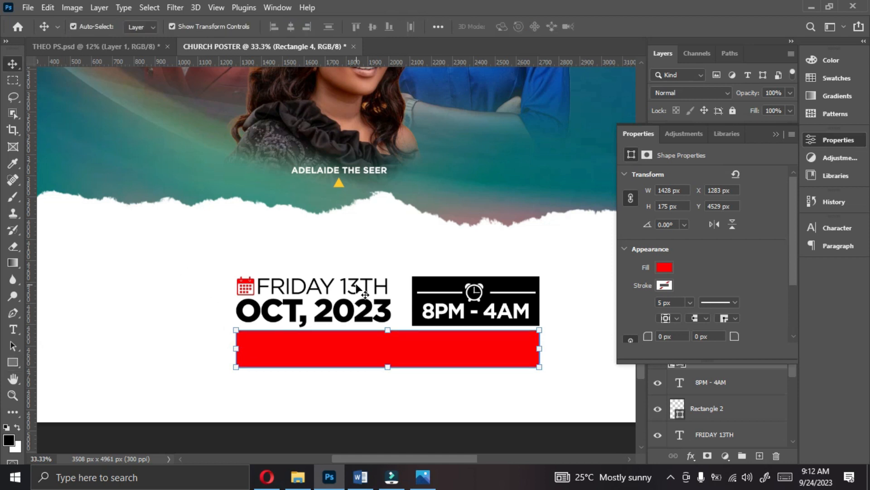
pyautogui.click(776, 135)
# - Duplicate the 8PM - 4AM text, move the copy onto the red bar, and raise its layer above the rectangle layers
pyautogui.click(443, 312)
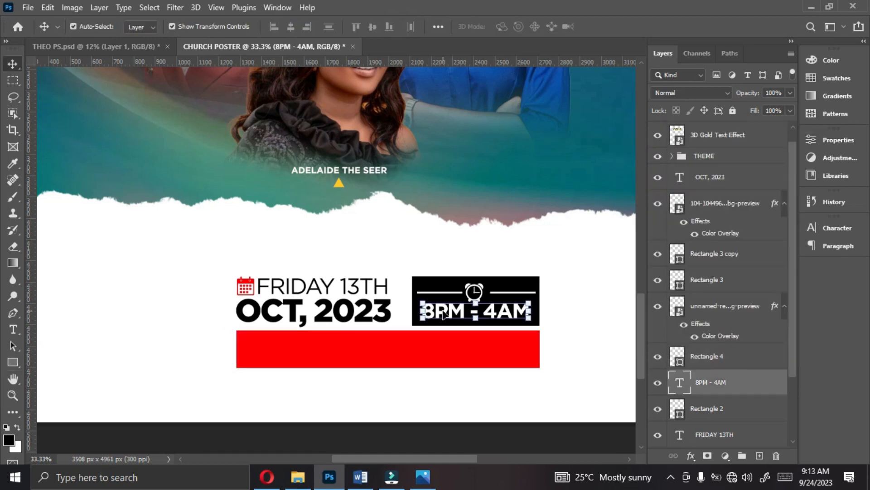
pyautogui.hotkey('ctrl', 'j')
pyautogui.moveTo(451, 312); pyautogui.dragTo(386, 355)
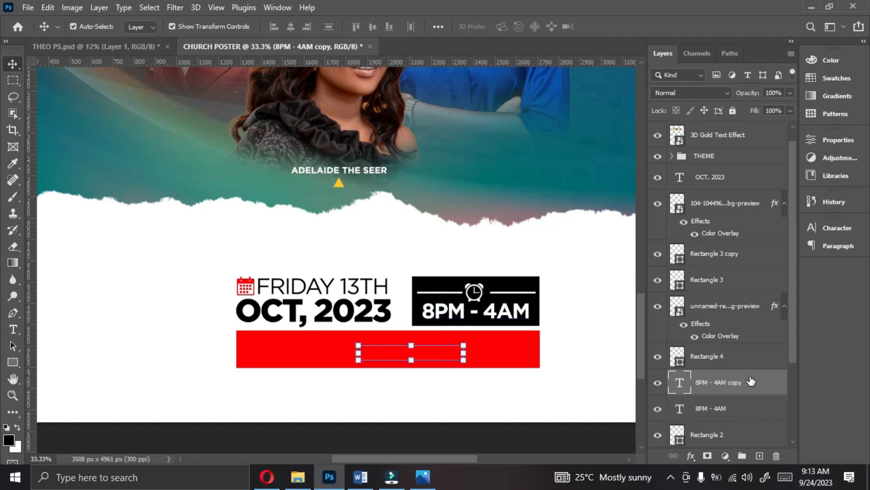
pyautogui.moveTo(728, 382); pyautogui.dragTo(732, 234)
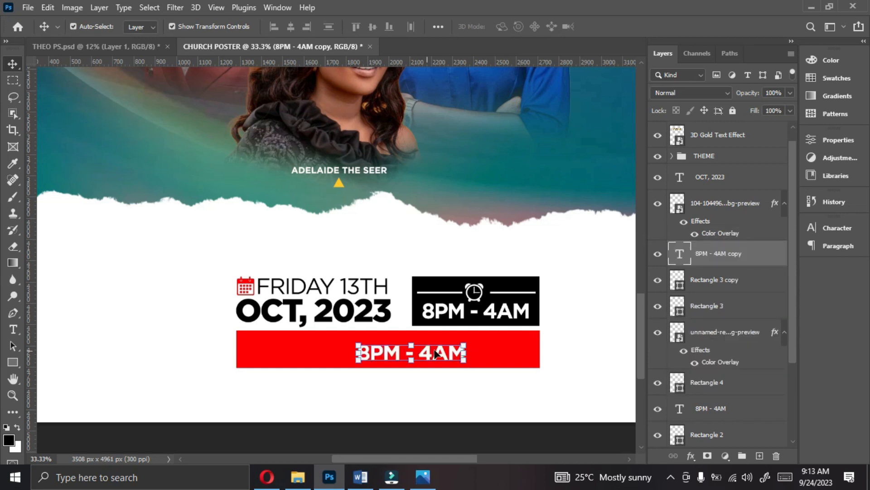
# - Replace the copied text with CENTRAL ASSEMBLIES OF GOD, ASHAIMAN and move it to start near the red bar's left edge
pyautogui.doubleClick(434, 353)
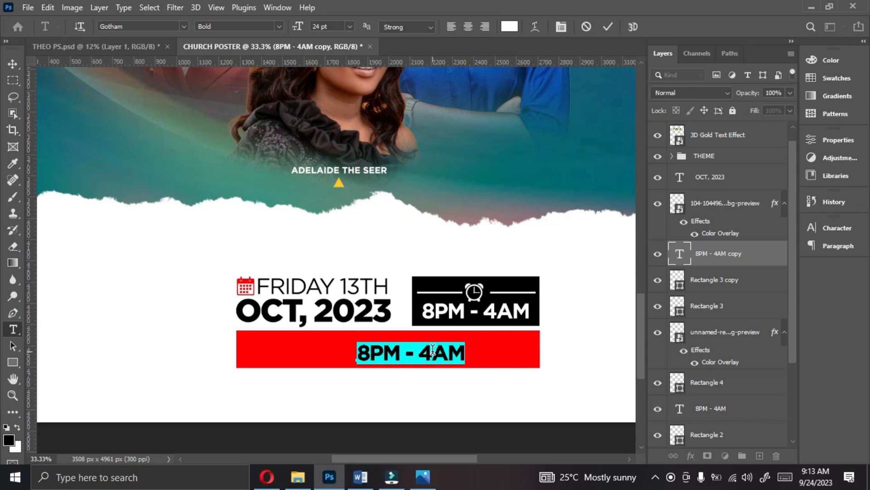
pyautogui.hotkey('ctrl', 'v')
pyautogui.click(611, 26)
pyautogui.moveTo(473, 354); pyautogui.dragTo(349, 357)
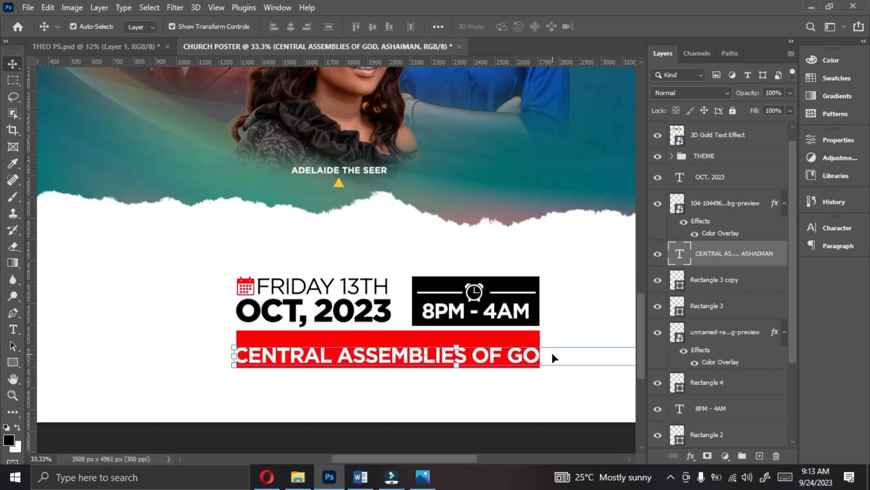
# - Reduce the venue text to 14 pt, move it inside the red bar, and scale it up to about 14.6 pt
pyautogui.click(837, 227)
pyautogui.moveTo(669, 262); pyautogui.dragTo(656, 259)
pyautogui.moveTo(405, 358); pyautogui.dragTo(441, 354)
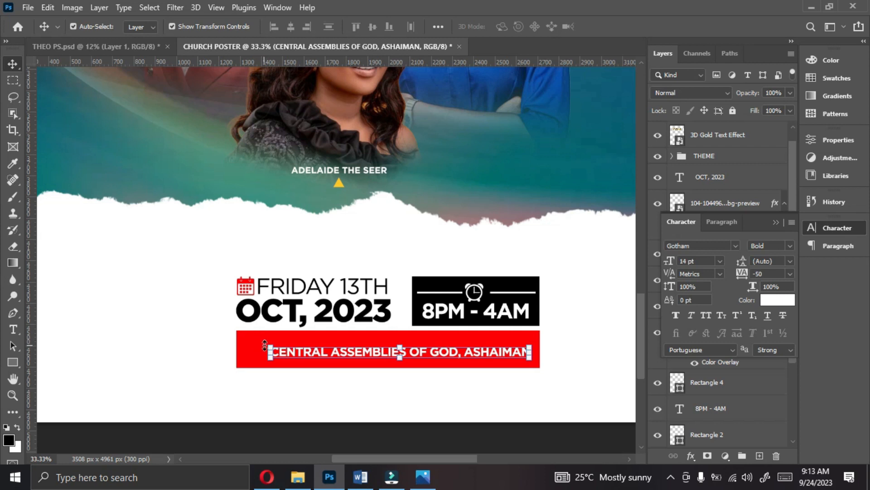
pyautogui.moveTo(269, 347); pyautogui.dragTo(258, 339)
pyautogui.press('Return')
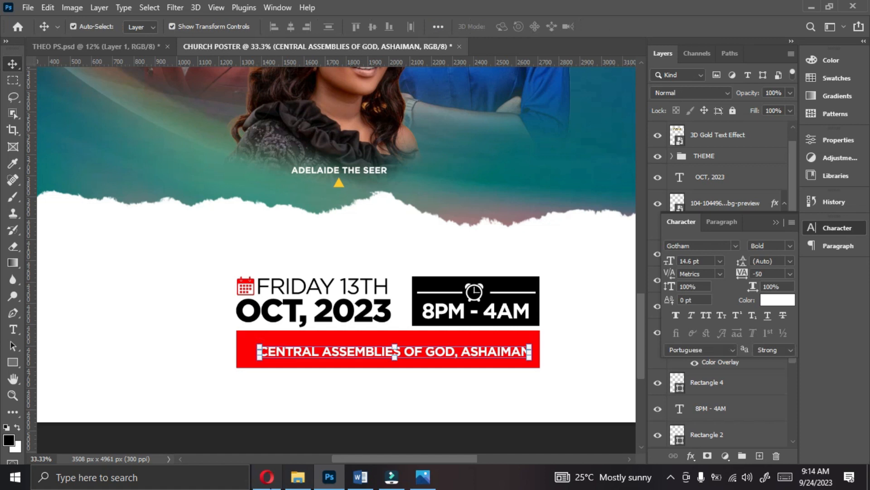
# - Switch to File Explorer, find the Location icon in the PNG FILES folder, and place it in the poster
pyautogui.click(294, 479)
pyautogui.click(11, 101)
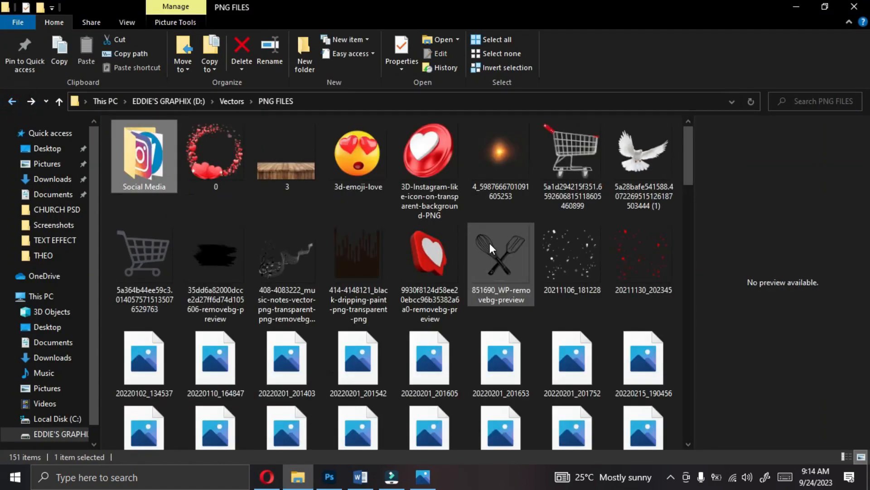
pyautogui.moveTo(689, 136); pyautogui.dragTo(688, 292)
pyautogui.click(567, 300)
pyautogui.moveTo(271, 428); pyautogui.dragTo(305, 363)
# - Scale the Location icon to about 35% and position it in the red bar to the left of the venue text
pyautogui.moveTo(310, 275); pyautogui.dragTo(236, 346)
pyautogui.moveTo(246, 285); pyautogui.dragTo(244, 288)
pyautogui.moveTo(247, 333); pyautogui.dragTo(248, 354)
pyautogui.moveTo(247, 372); pyautogui.dragTo(248, 345)
pyautogui.moveTo(270, 328); pyautogui.dragTo(268, 330)
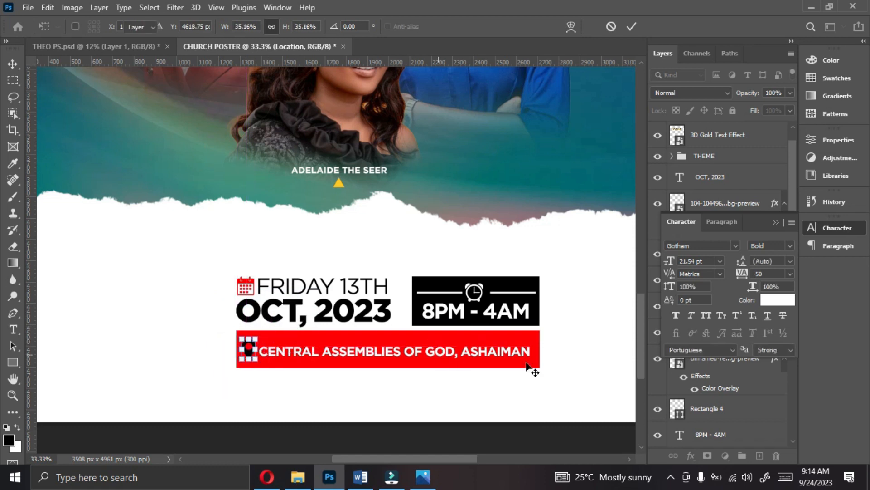
pyautogui.press('Return')
# - Apply a white Color Overlay to the Location icon
pyautogui.click(691, 456)
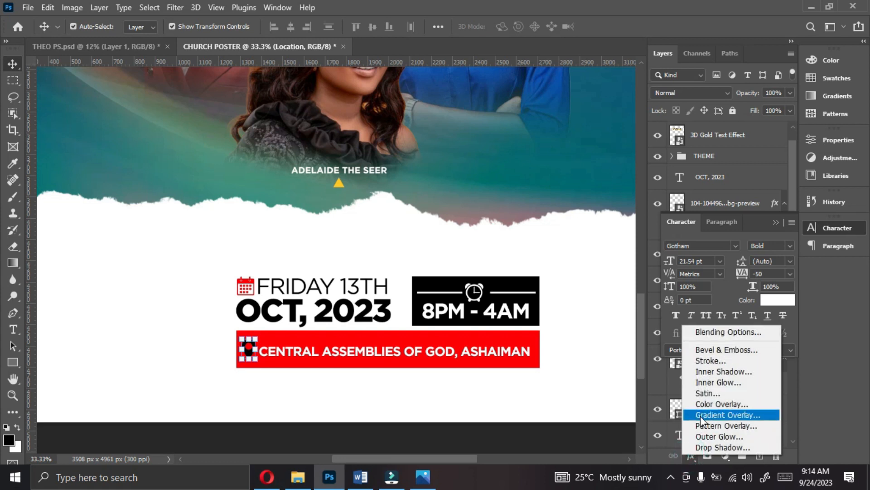
pyautogui.click(703, 404)
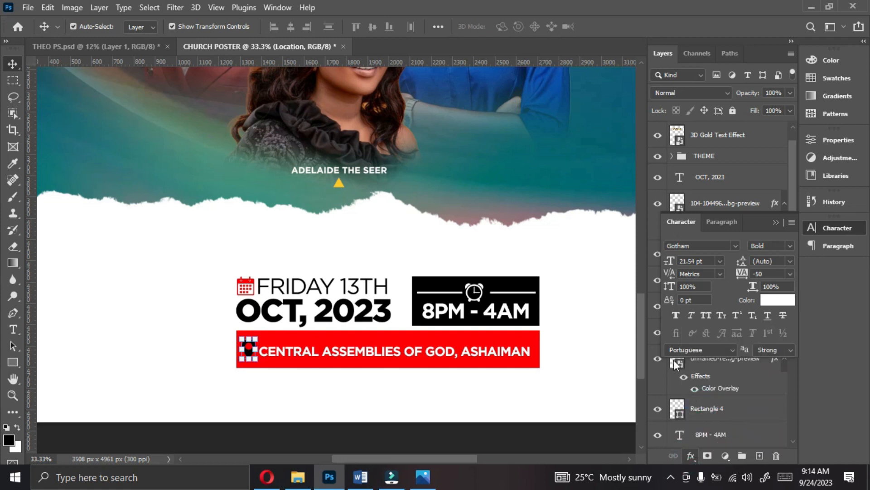
pyautogui.click(809, 153)
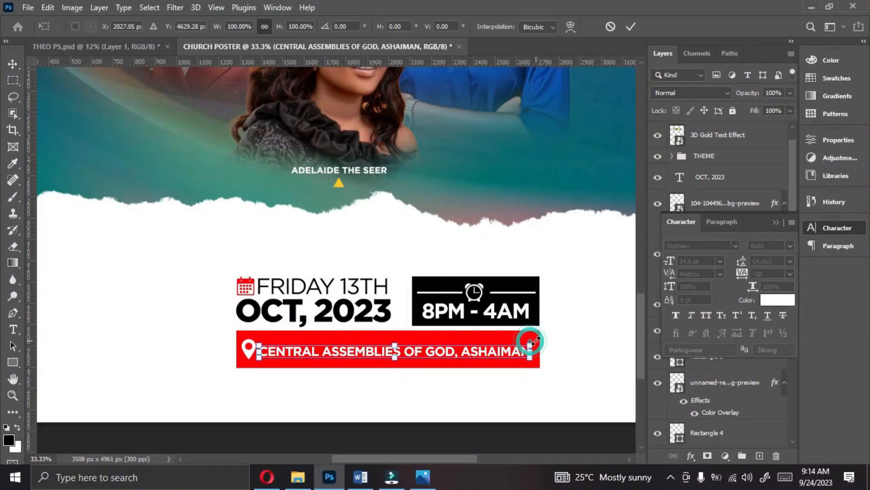
# - Enlarge the venue text to about 14.95 pt, then nudge the text and the Location icon into place in the red bar
pyautogui.moveTo(534, 342); pyautogui.dragTo(537, 339)
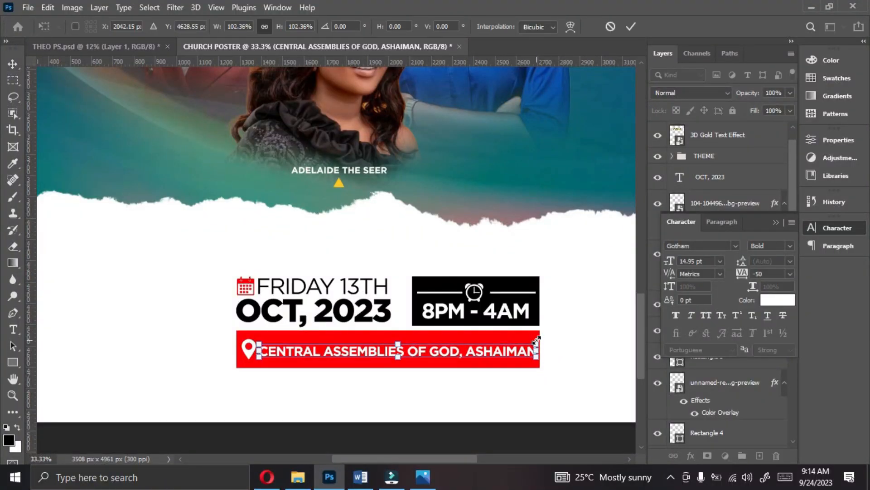
pyautogui.press('Return')
pyautogui.click(595, 353)
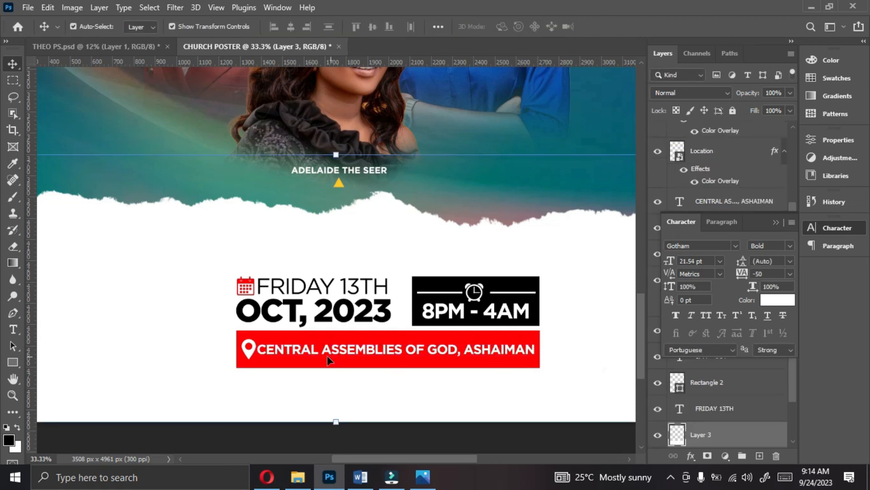
pyautogui.click(252, 352)
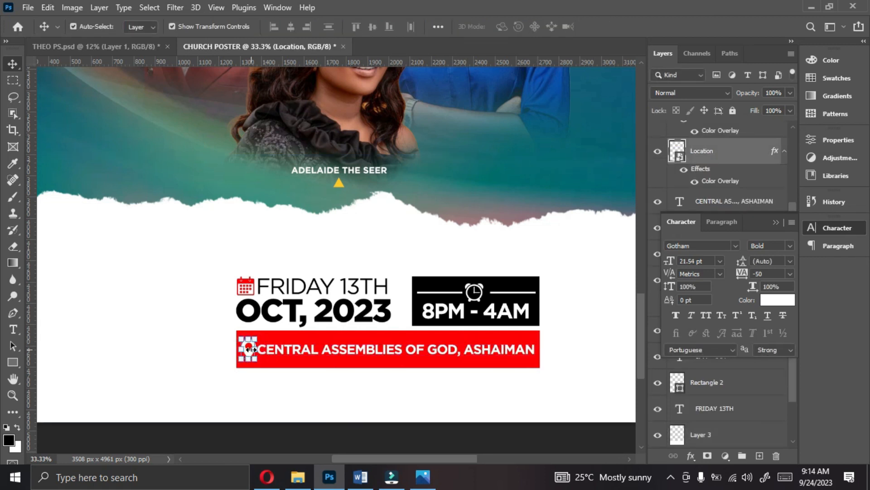
# - Align the vertical centers of the venue text and the red rectangle
pyautogui.click(257, 349)
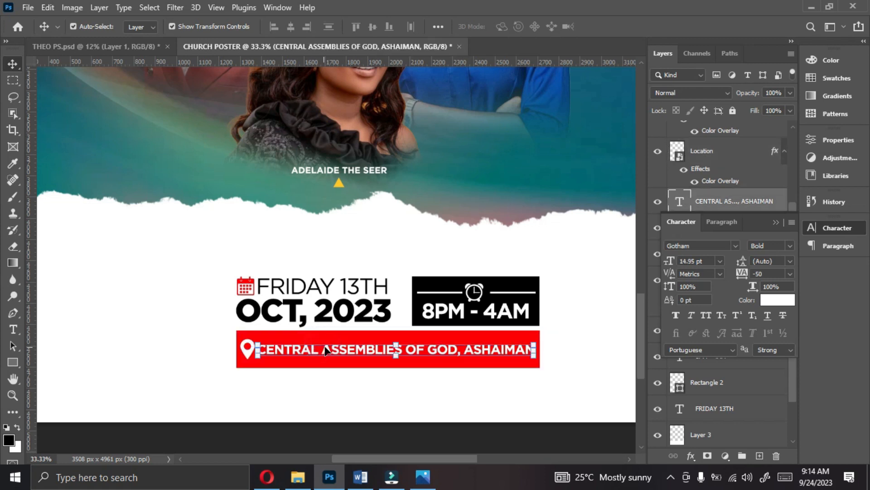
pyautogui.click(774, 222)
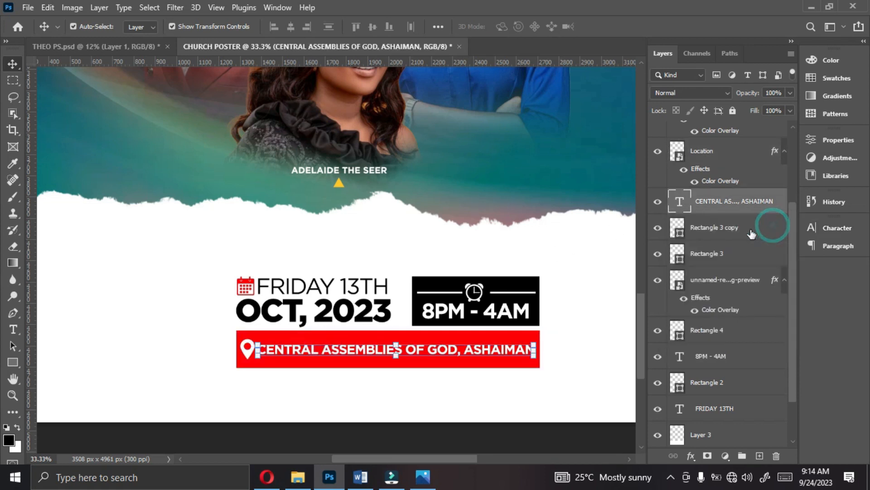
pyautogui.click(721, 329)
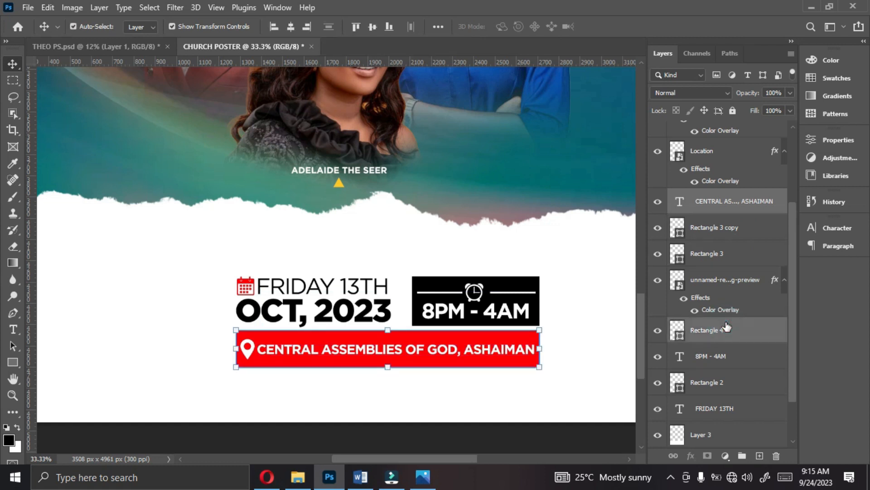
pyautogui.click(372, 27)
pyautogui.click(437, 328)
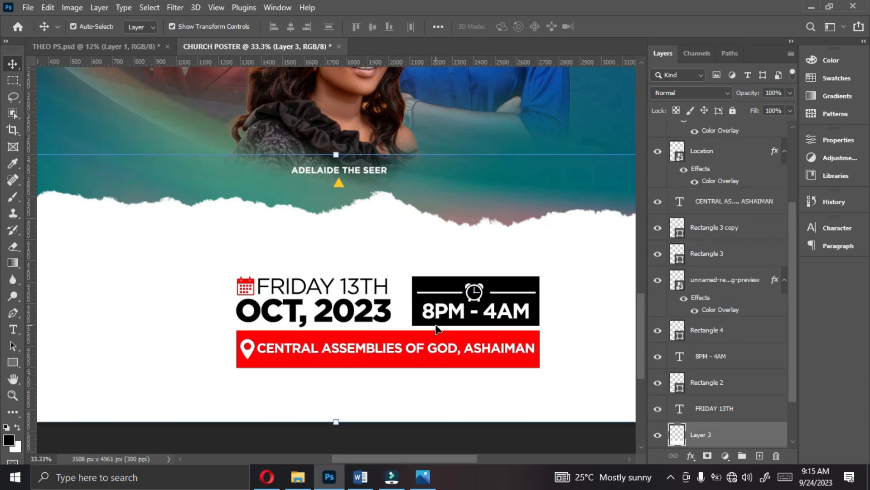
# - Duplicate the FRIDAY 13TH text below the red bar and replace the copy's wording with FOR MORE INFO:
pyautogui.click(340, 290)
pyautogui.moveTo(340, 291); pyautogui.dragTo(361, 390)
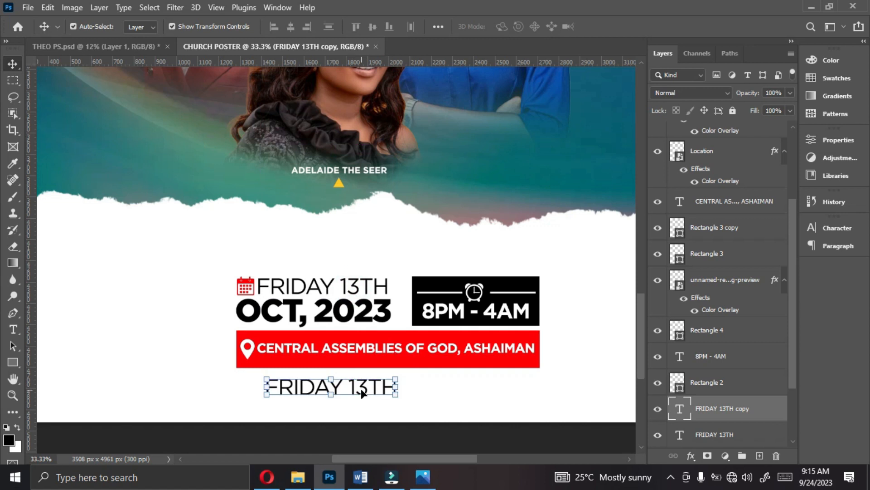
pyautogui.doubleClick(361, 388)
pyautogui.write('FOR MORE')
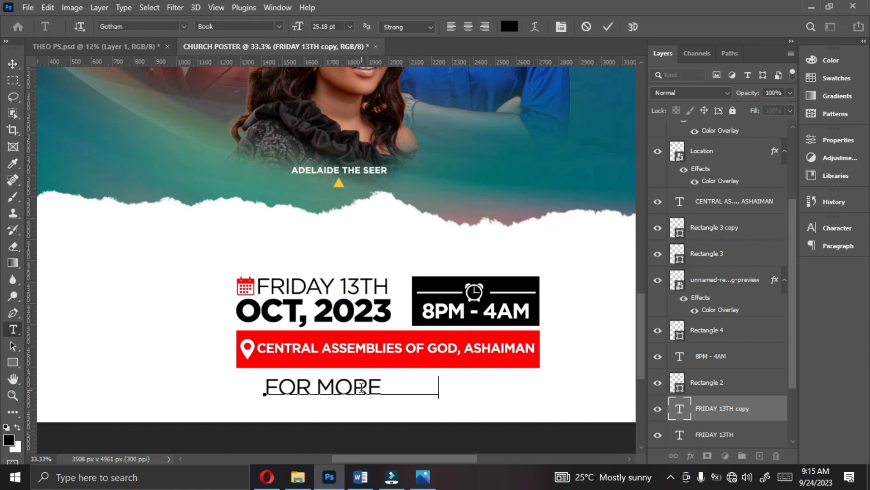
pyautogui.write('   INFO:')
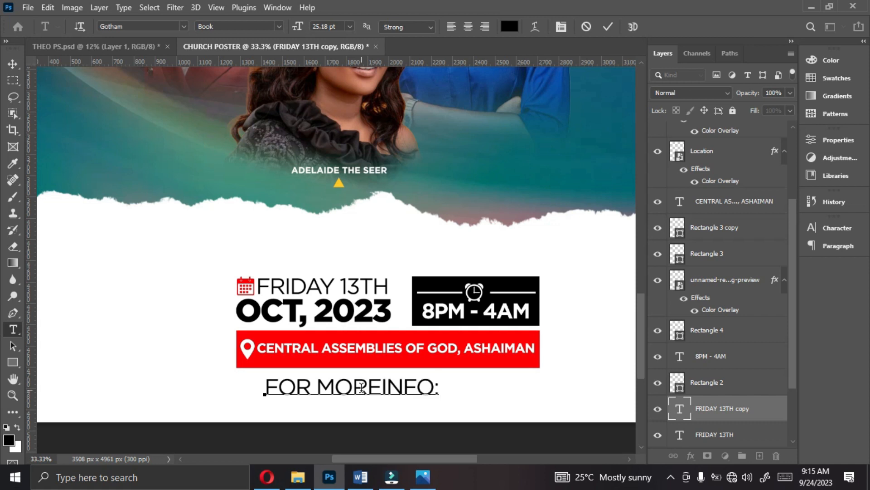
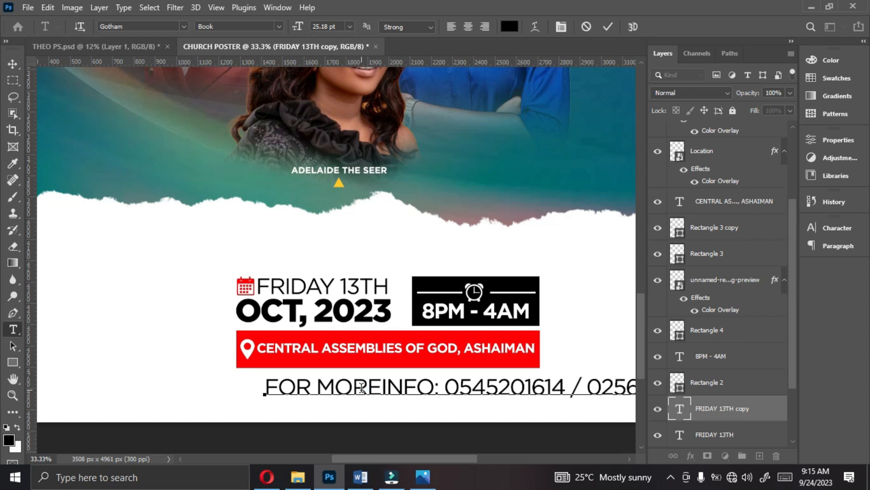
# - Add the two contact phone numbers separated by a slash, and insert the missing space between MORE and INFO
pyautogui.click(383, 380)
pyautogui.hotkey('ctrl', 'Return')
pyautogui.press('v')
# - Set the contact line to 10 pt, then scale it to about 16.76 pt so it spans the red bar's width
pyautogui.click(833, 228)
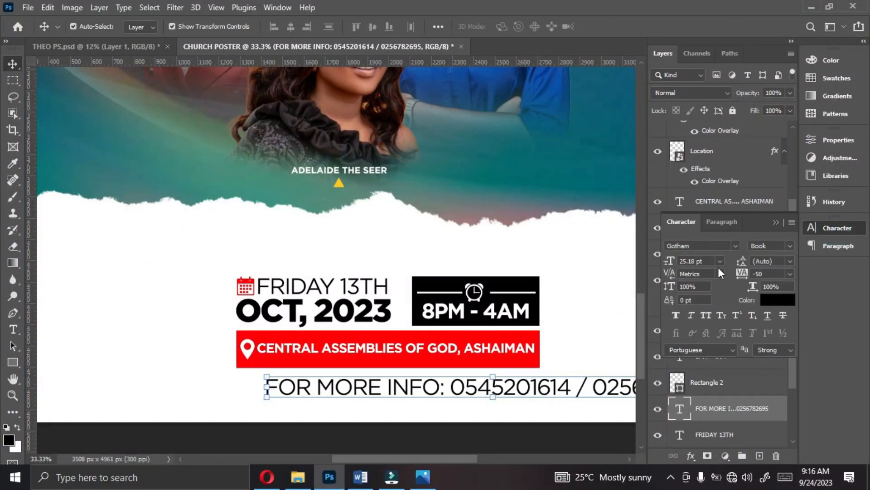
pyautogui.click(721, 261)
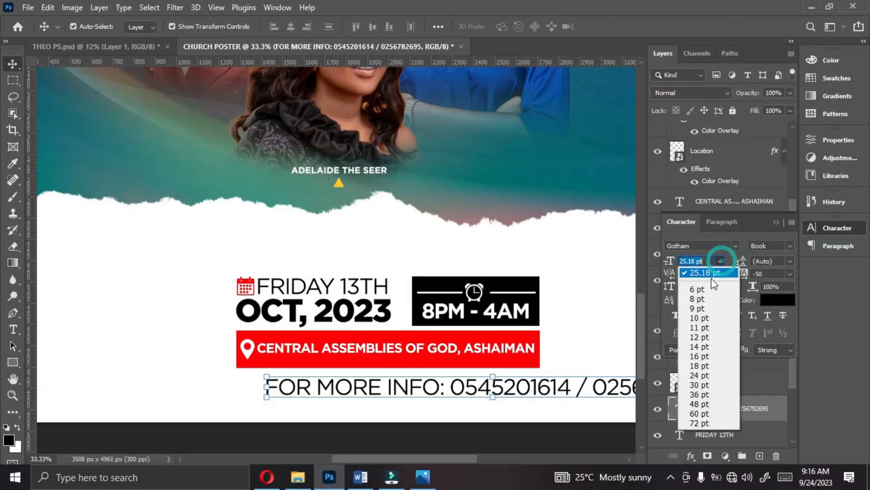
pyautogui.click(700, 318)
pyautogui.moveTo(445, 385); pyautogui.dragTo(524, 380)
# - Draw a dashed black line with no fill and a 2 px stroke, about 1418 px wide, just beneath the contact line
pyautogui.click(13, 361)
pyautogui.click(12, 361)
pyautogui.rightClick(13, 361)
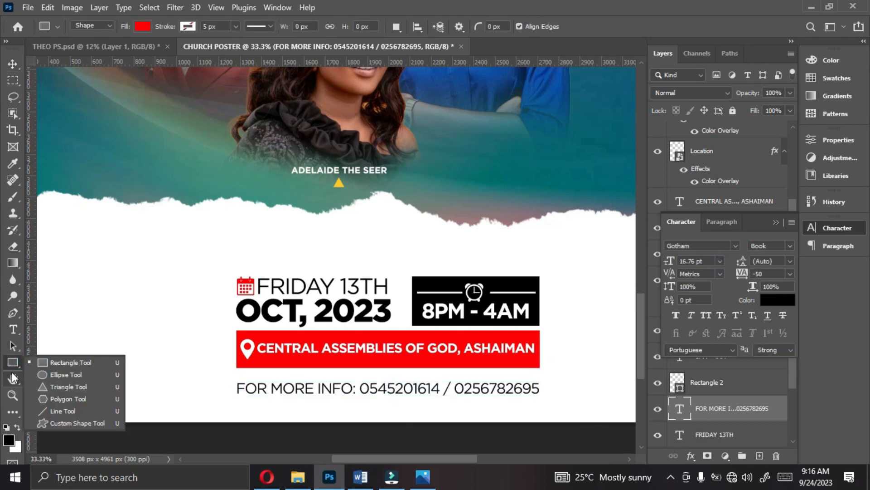
pyautogui.click(46, 408)
pyautogui.click(148, 25)
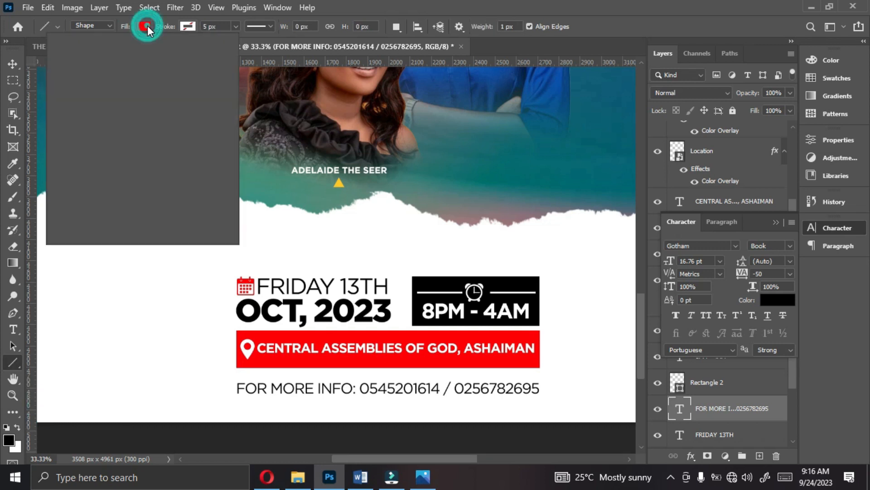
pyautogui.click(68, 51)
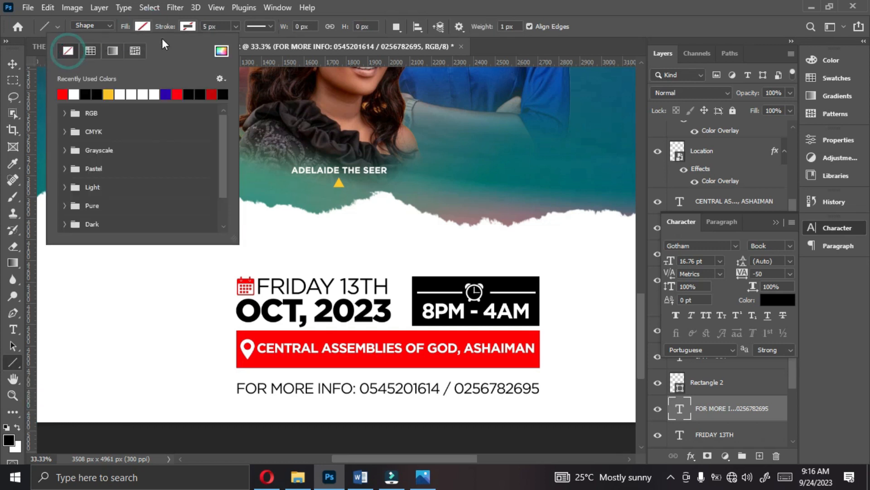
pyautogui.click(187, 26)
pyautogui.click(131, 94)
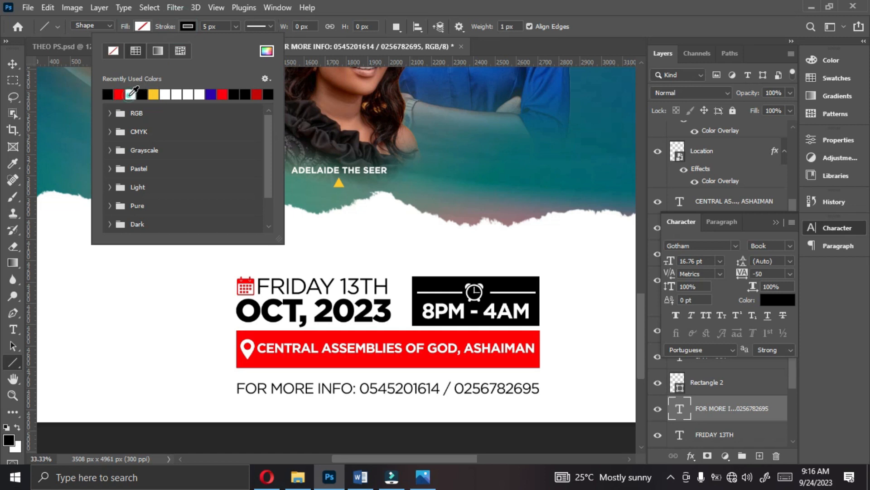
pyautogui.click(235, 27)
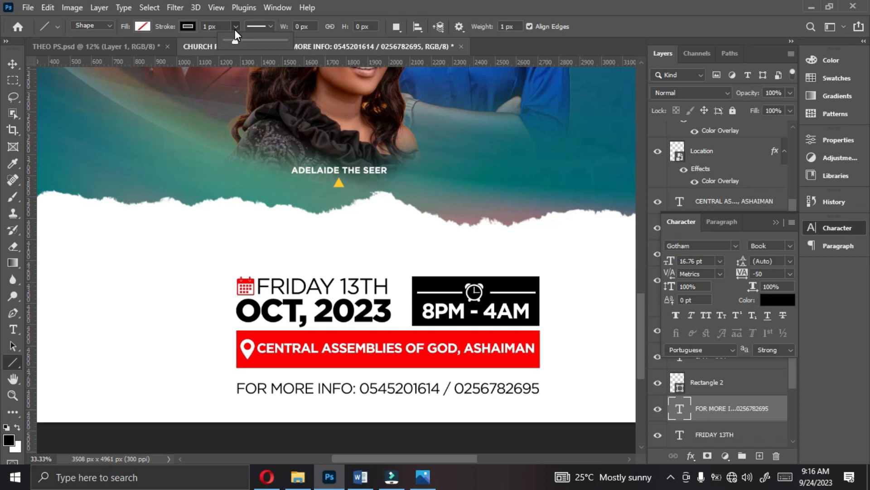
pyautogui.click(262, 28)
pyautogui.click(259, 96)
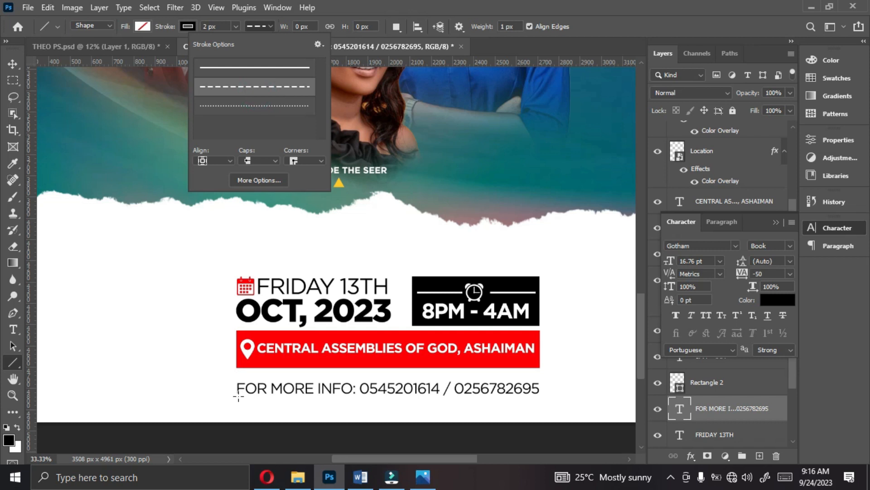
pyautogui.moveTo(237, 397); pyautogui.dragTo(540, 398)
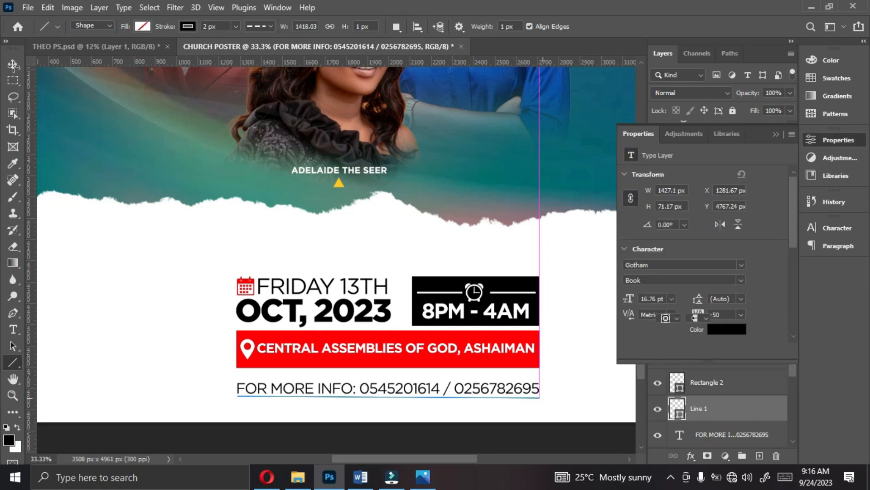
# - Align the horizontal centers of the dashed line and the contact text
pyautogui.click(13, 64)
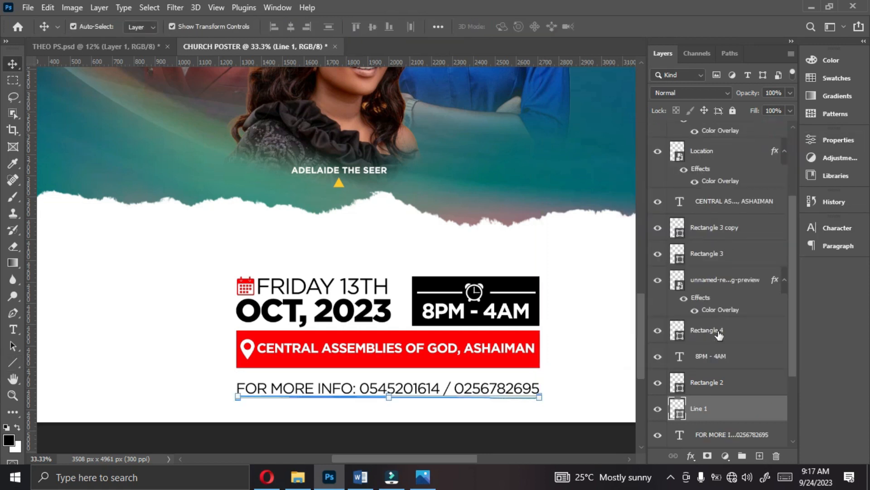
pyautogui.click(723, 434)
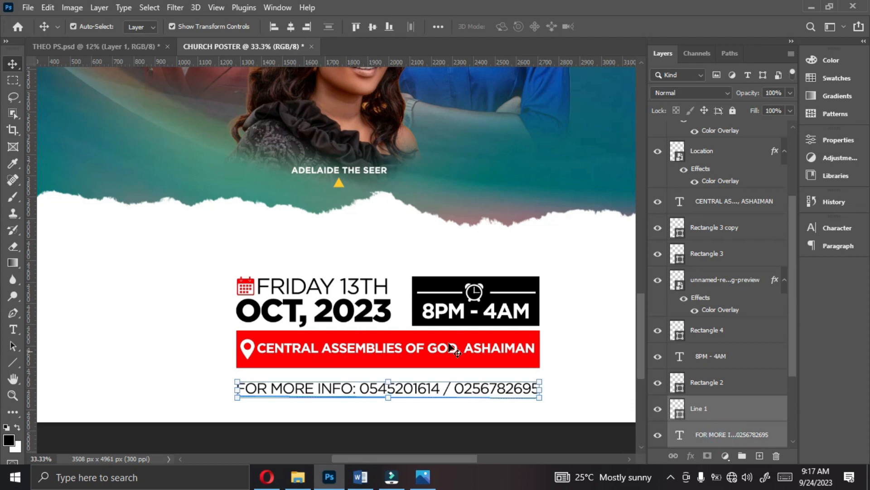
pyautogui.click(291, 27)
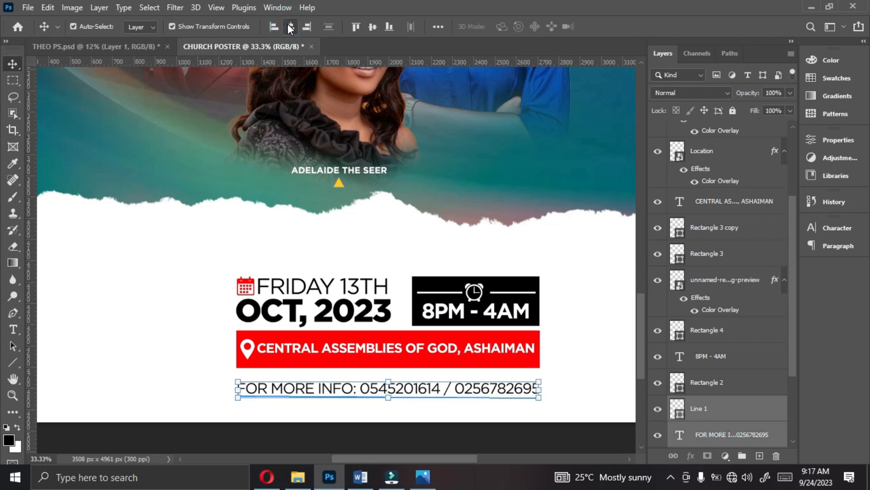
pyautogui.click(499, 379)
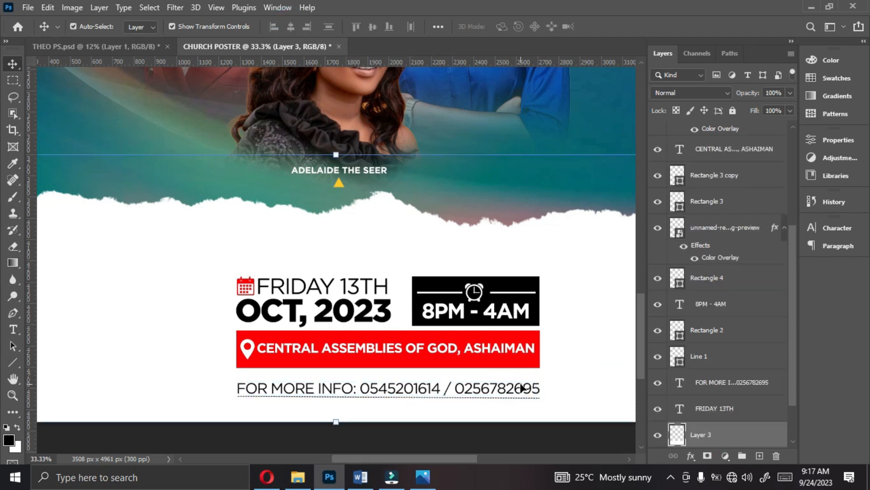
# - Nudge the contact text and the dashed line beneath it up by about 10 px each
pyautogui.click(472, 391)
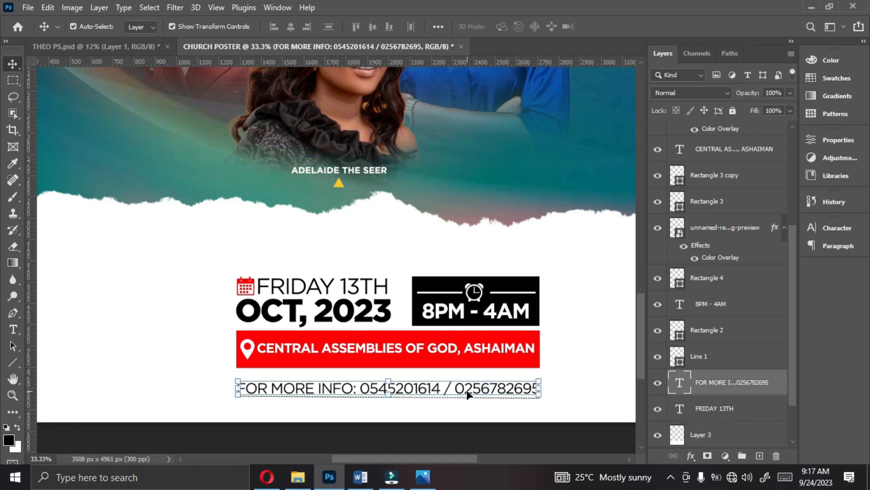
pyautogui.hotkey('shift', 'Up')
pyautogui.click(711, 367)
pyautogui.hotkey('shift', 'Up')
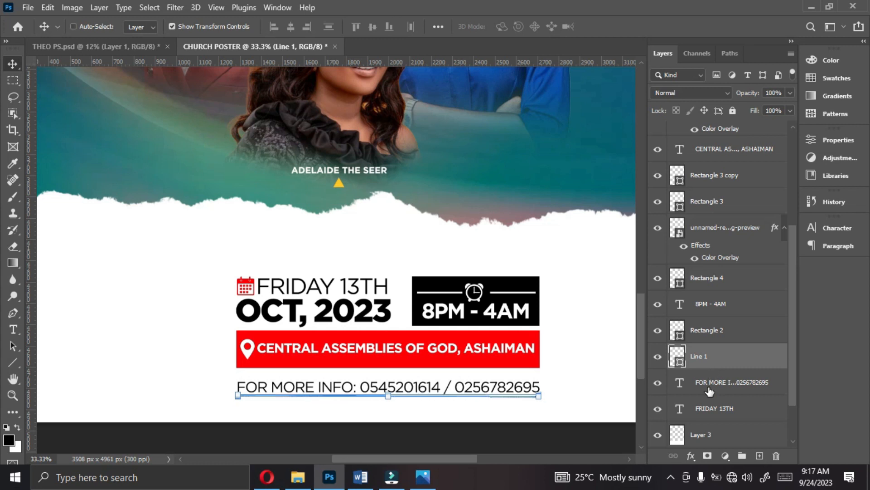
pyautogui.keyDown('ctrl'); pyautogui.click(710, 391); pyautogui.keyUp('ctrl')
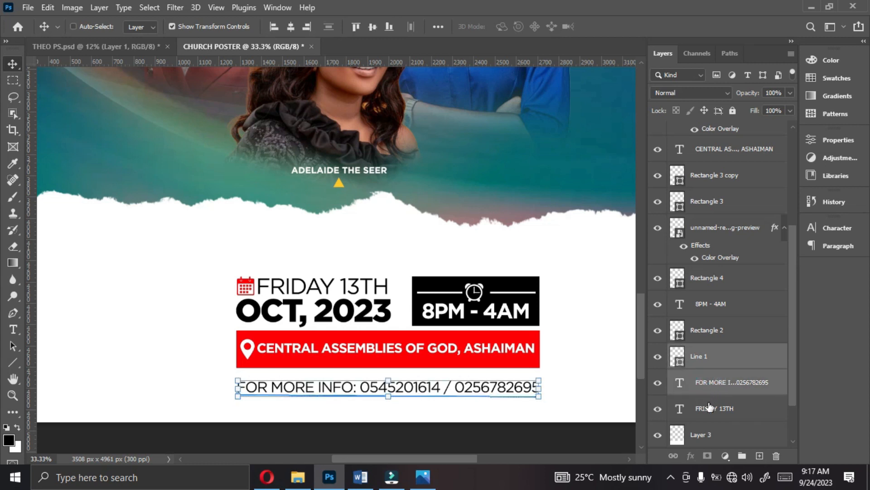
pyautogui.click(370, 299)
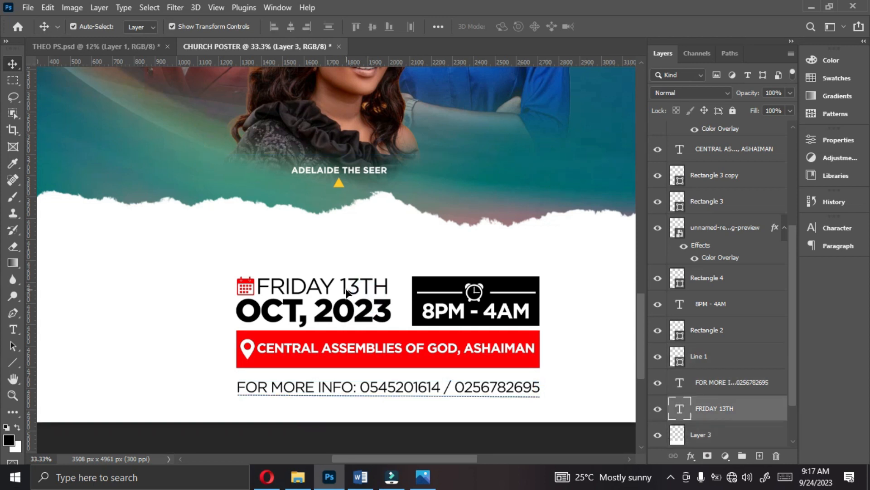
# - Draw a thin black vertical rectangle without stroke, about 4 px by 226 px, between the date and the 8PM - 4AM box
pyautogui.click(350, 290)
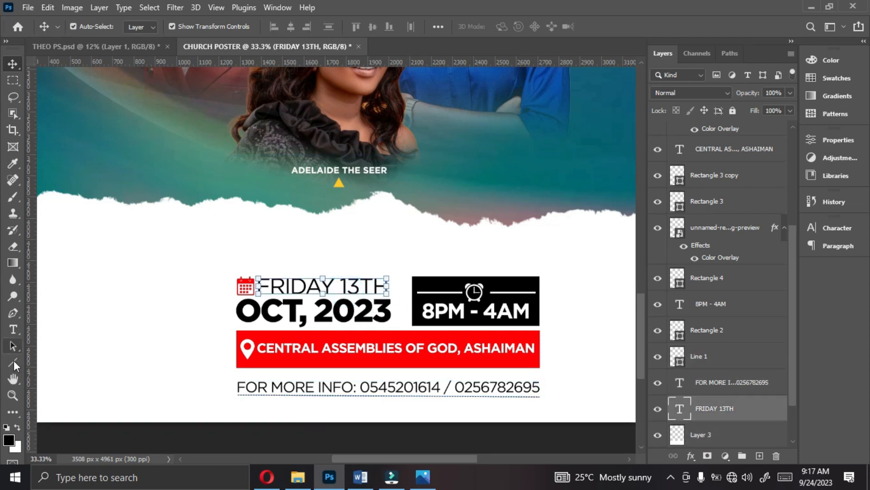
pyautogui.click(12, 360)
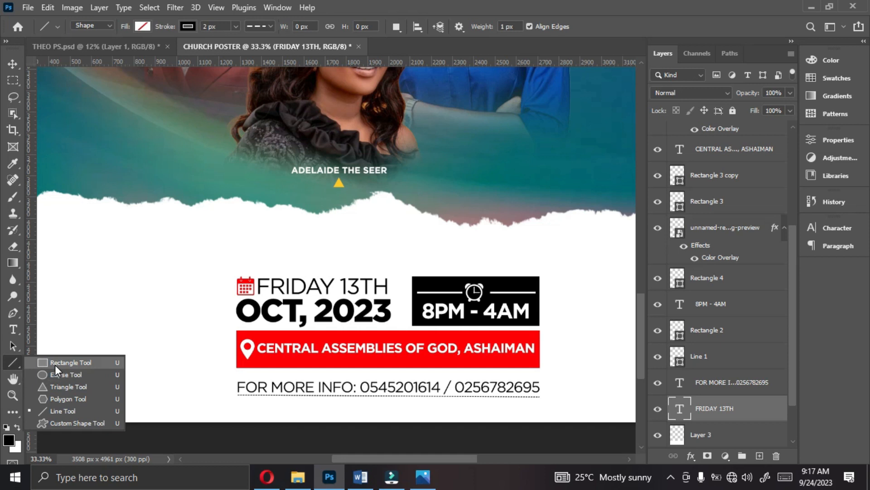
pyautogui.click(56, 365)
pyautogui.click(183, 26)
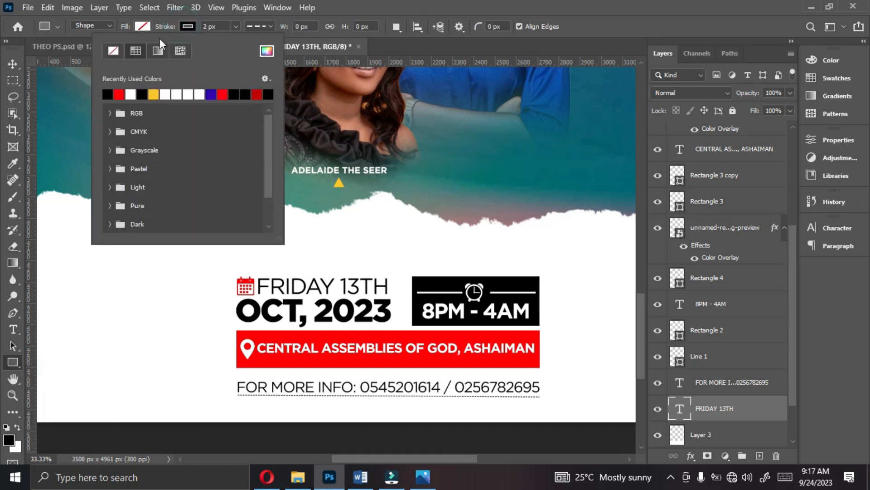
pyautogui.click(113, 51)
pyautogui.click(138, 27)
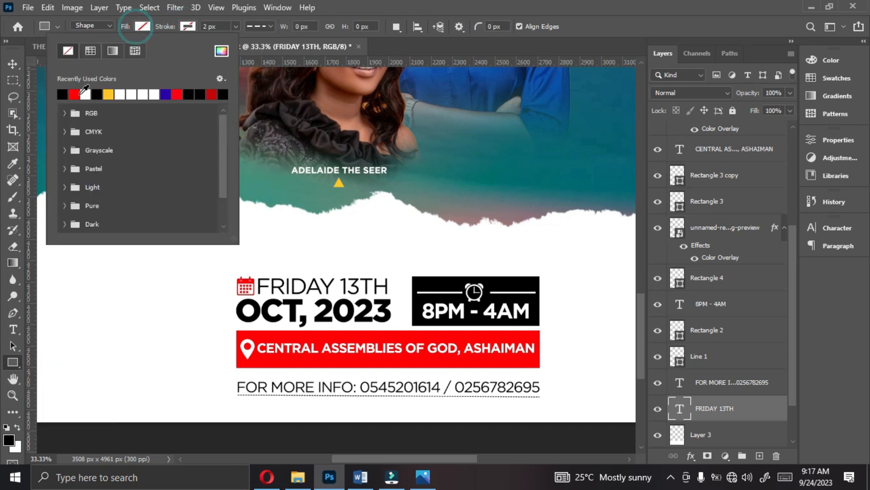
pyautogui.click(86, 94)
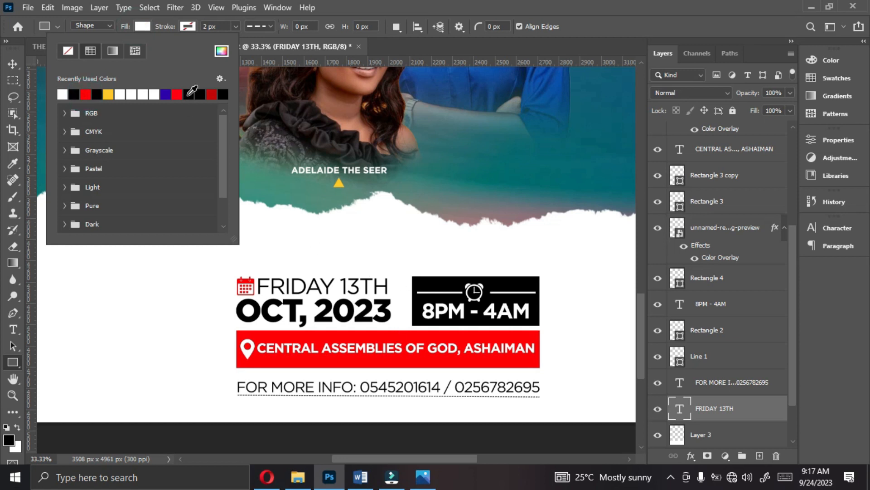
pyautogui.click(189, 94)
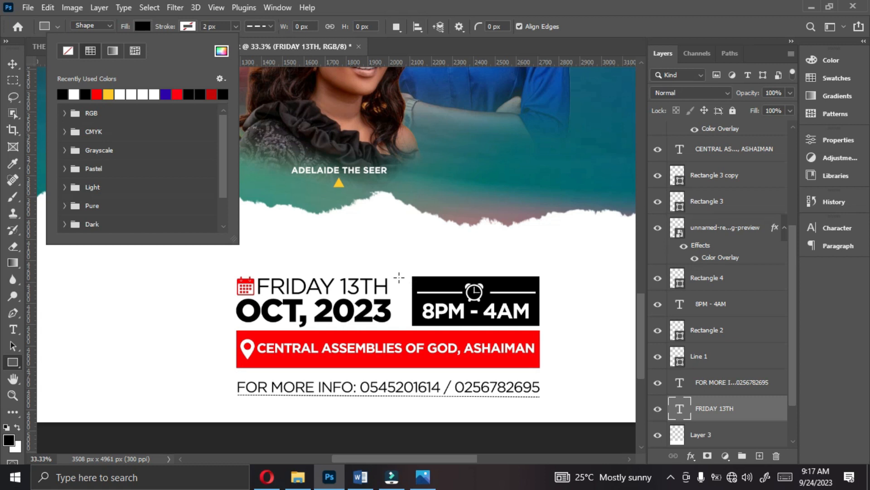
pyautogui.click(399, 277)
pyautogui.moveTo(399, 276); pyautogui.dragTo(400, 325)
# - Nudge the vertical divider about 10 px to the right, towards the time box
pyautogui.click(12, 64)
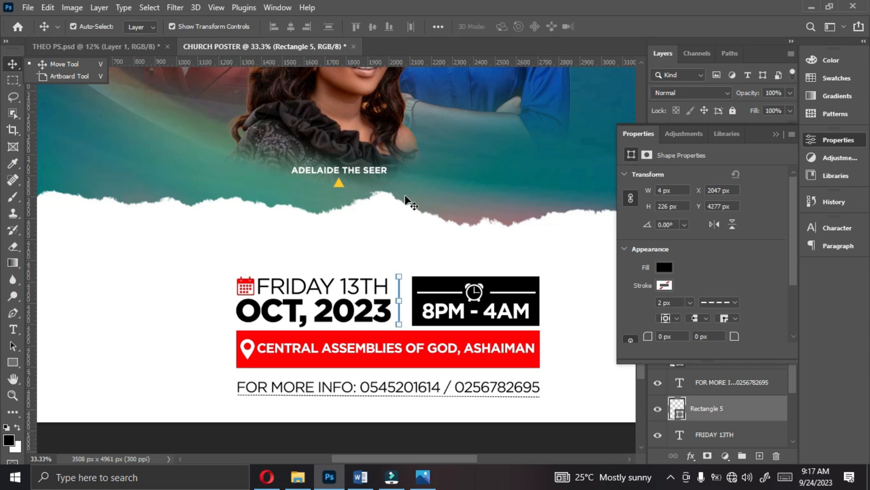
pyautogui.click(777, 134)
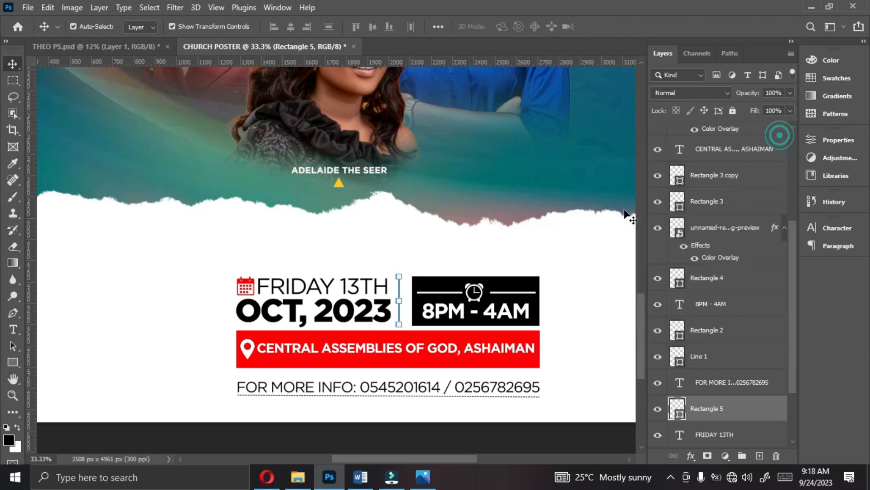
pyautogui.hotkey('shift', 'Right')
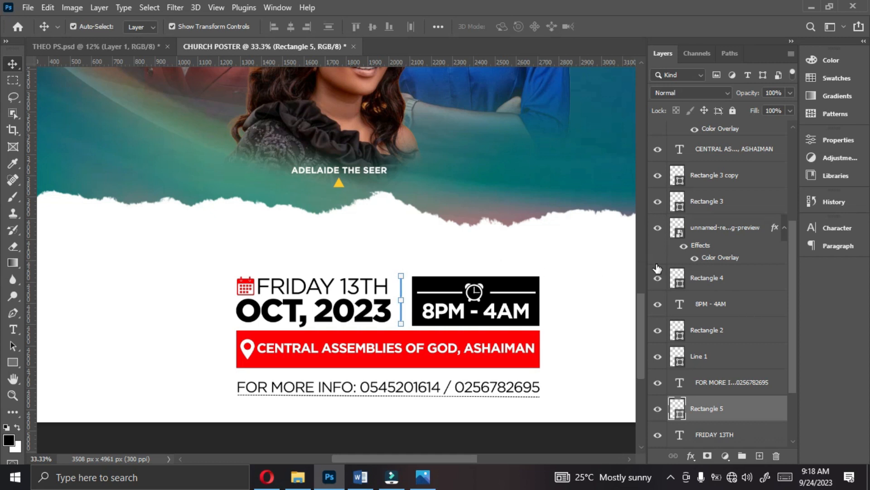
pyautogui.click(577, 275)
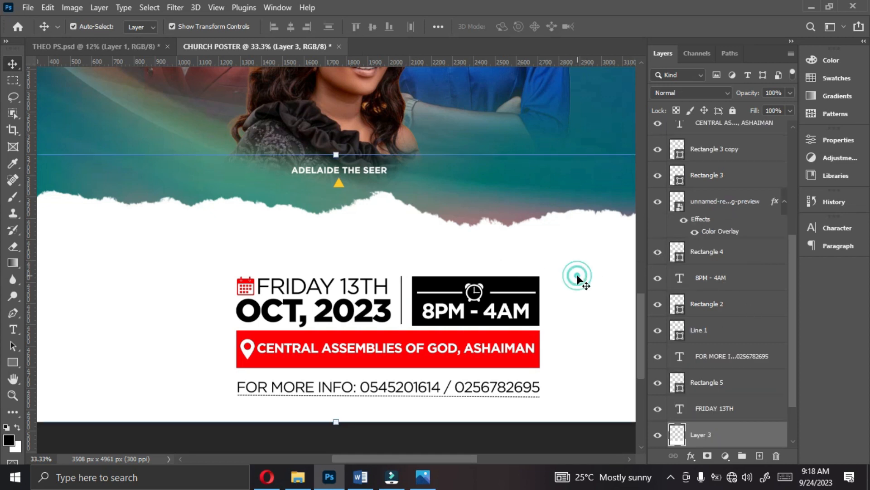
# - Group all the date, time, venue and contact layers with their icons and lines, from OCT, 2023 down to FRIDAY 13TH
pyautogui.click(494, 308)
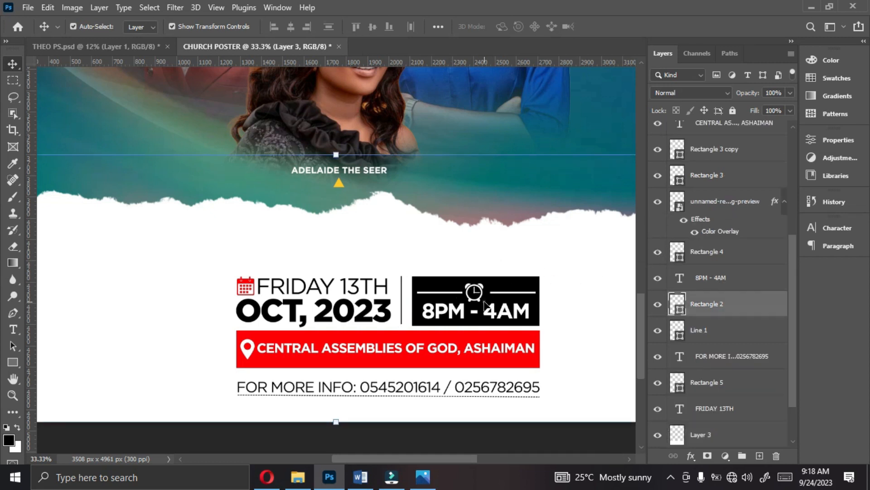
pyautogui.keyDown('ctrl'); pyautogui.click(722, 338); pyautogui.keyUp('ctrl')
pyautogui.keyDown('ctrl'); pyautogui.click(706, 258); pyautogui.keyUp('ctrl')
pyautogui.keyDown('shift'); pyautogui.click(704, 356); pyautogui.keyUp('shift')
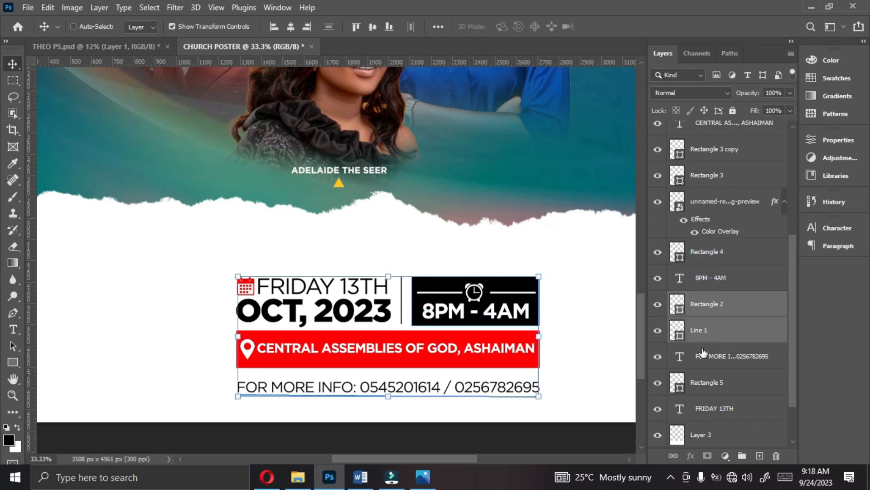
pyautogui.keyDown('shift'); pyautogui.click(704, 390); pyautogui.keyUp('shift')
pyautogui.keyDown('shift'); pyautogui.click(702, 410); pyautogui.keyUp('shift')
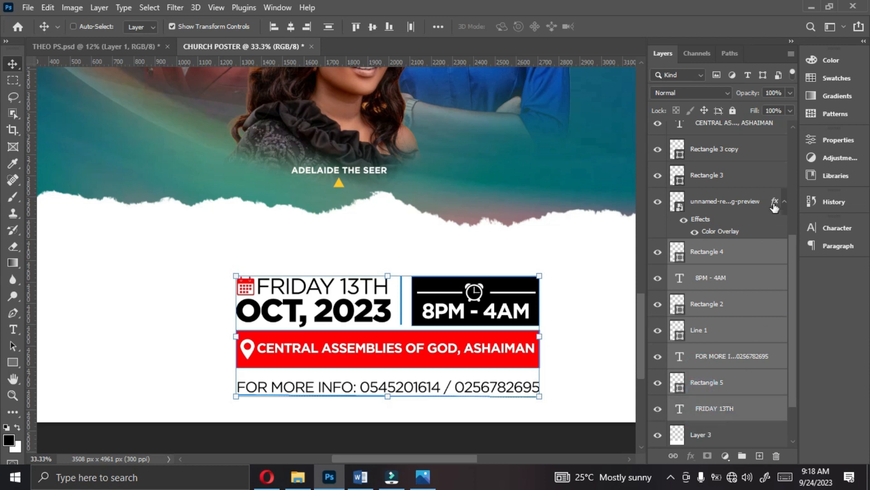
pyautogui.keyDown('shift'); pyautogui.click(717, 199); pyautogui.keyUp('shift')
pyautogui.keyDown('shift'); pyautogui.click(708, 179); pyautogui.keyUp('shift')
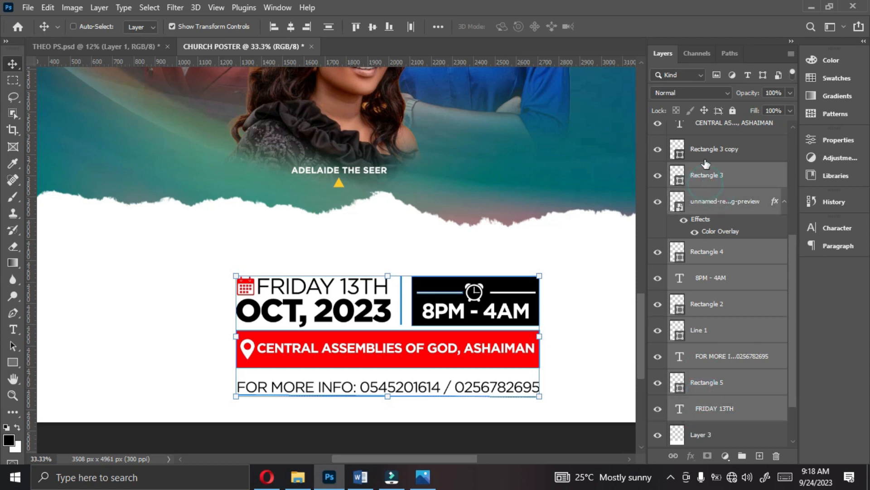
pyautogui.keyDown('shift'); pyautogui.click(707, 152); pyautogui.keyUp('shift')
pyautogui.keyDown('shift'); pyautogui.click(712, 126); pyautogui.keyUp('shift')
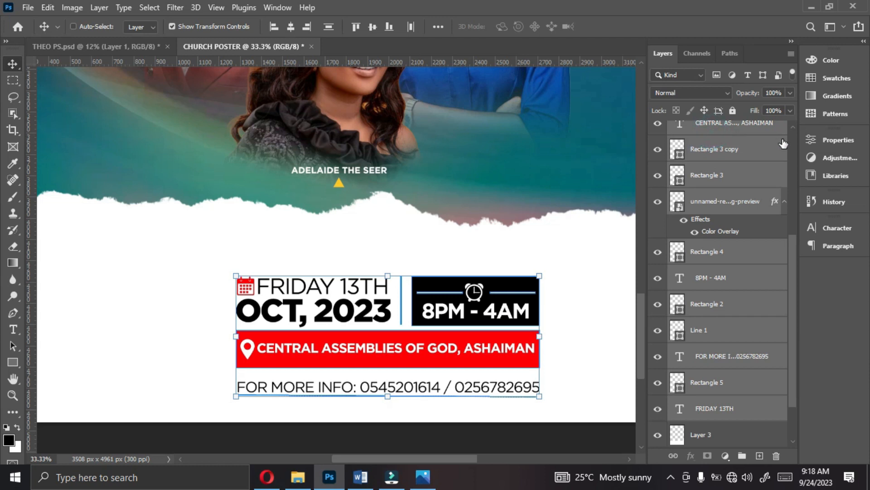
pyautogui.scroll(5, 793, 130)
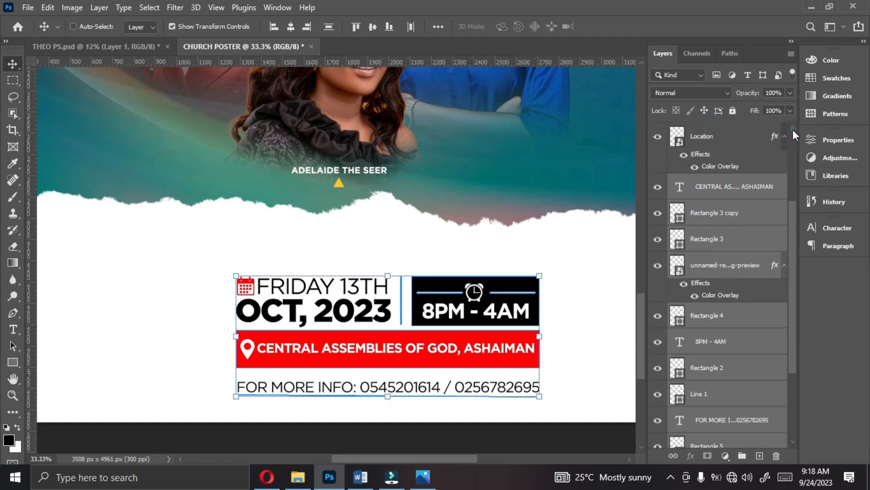
pyautogui.scroll(3, 793, 130)
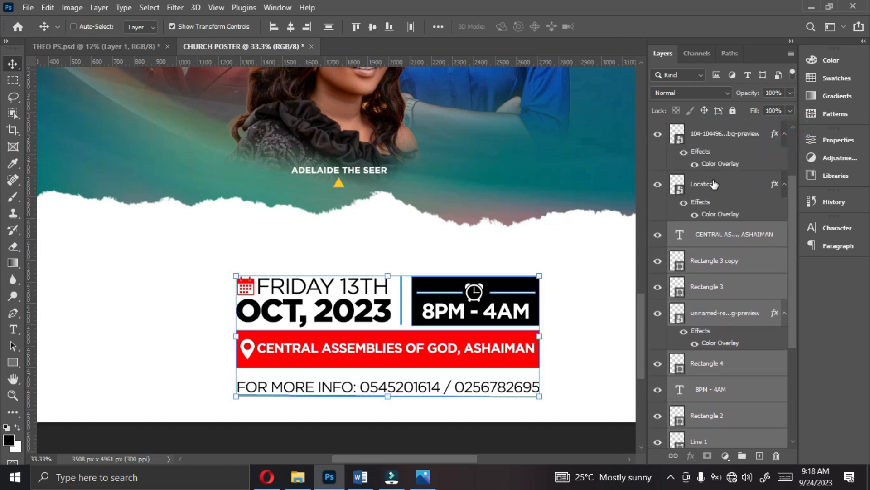
pyautogui.keyDown('shift'); pyautogui.click(714, 183); pyautogui.keyUp('shift')
pyautogui.keyDown('shift'); pyautogui.click(716, 136); pyautogui.keyUp('shift')
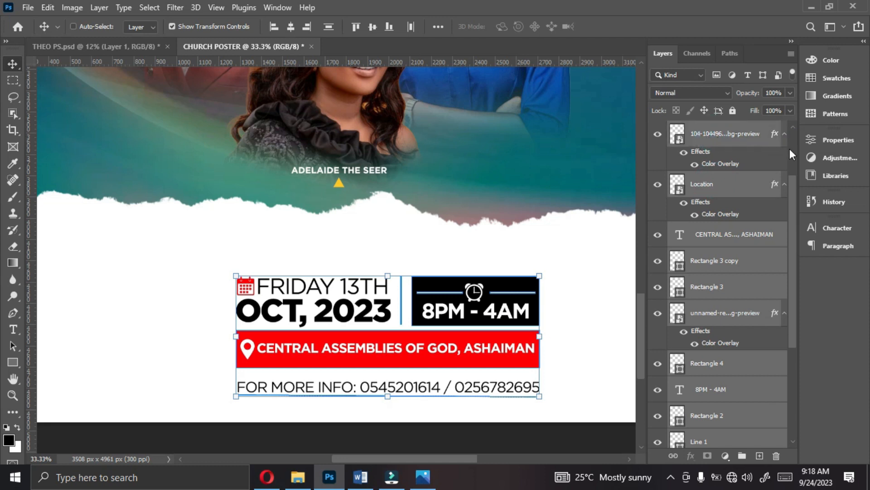
pyautogui.scroll(4, 791, 129)
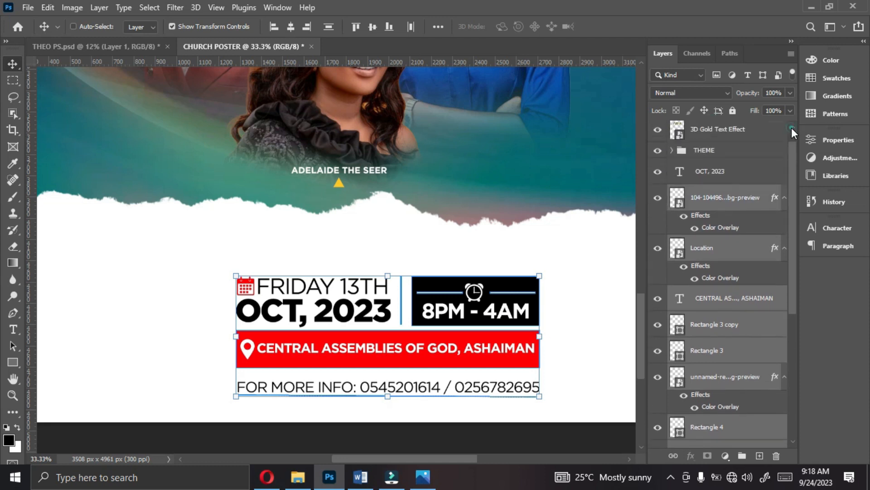
pyautogui.keyDown('ctrl'); pyautogui.click(712, 189); pyautogui.keyUp('ctrl')
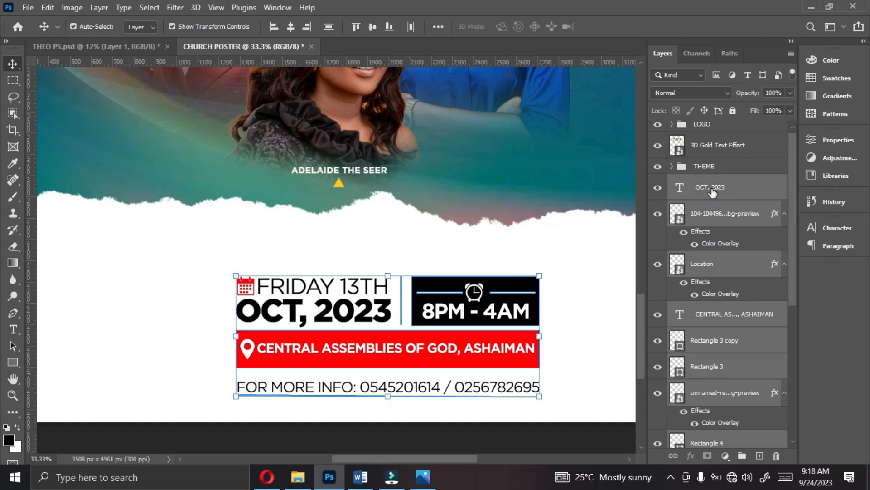
pyautogui.hotkey('ctrl', 'g')
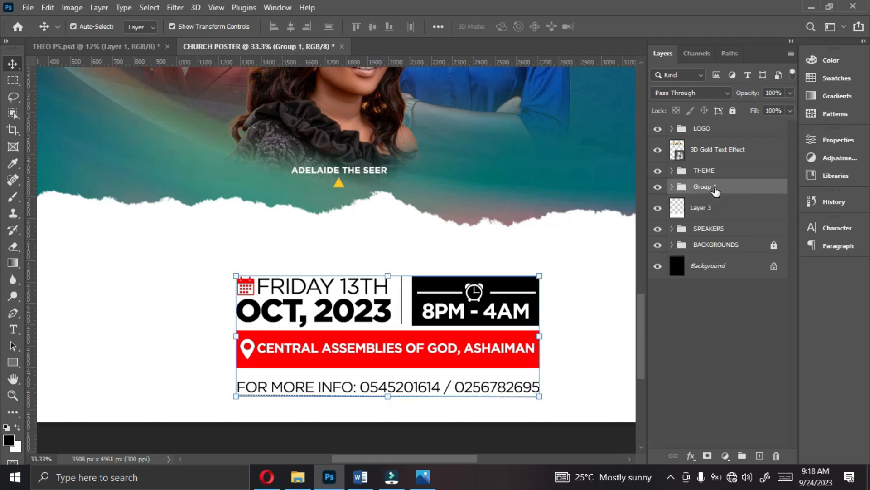
# - Rename the new group of event details as DATE | TIME
pyautogui.doubleClick(716, 189)
pyautogui.write('DATE | TIME')
pyautogui.press('Return')
# - Center the DATE | TIME group horizontally on the whole canvas and clear the selection
pyautogui.hotkey('ctrl', '-')
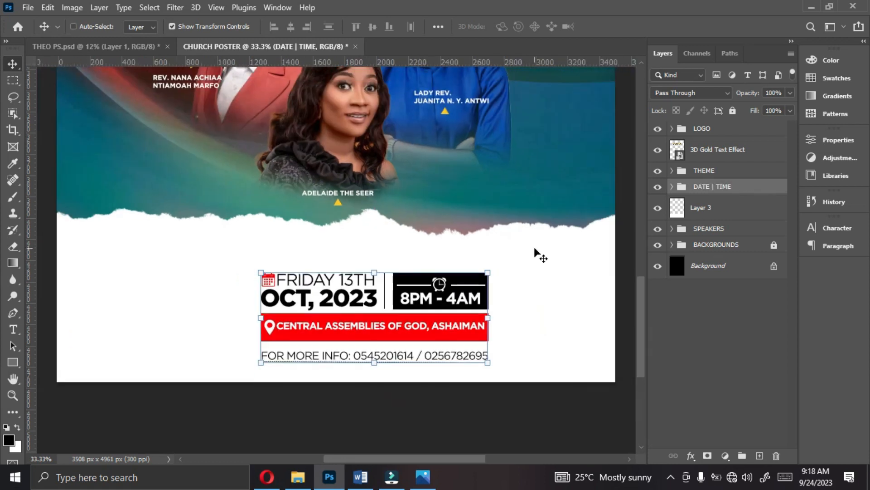
pyautogui.hotkey('ctrl', '-')
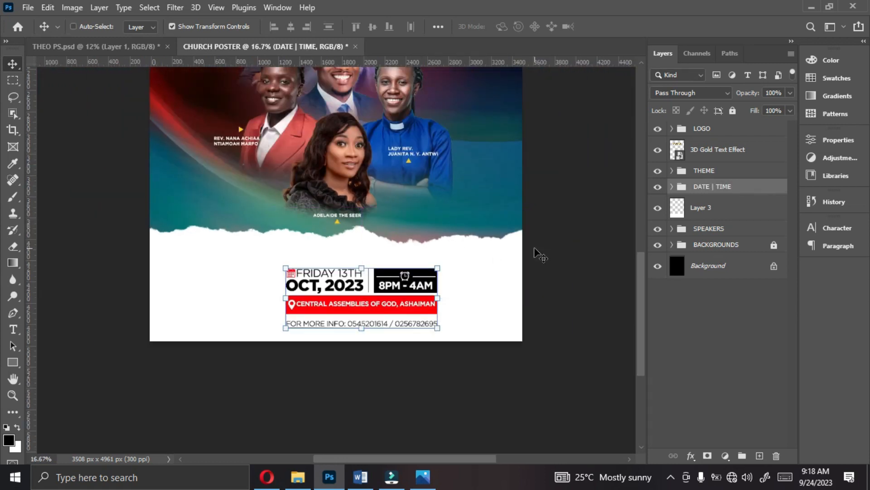
pyautogui.click(291, 26)
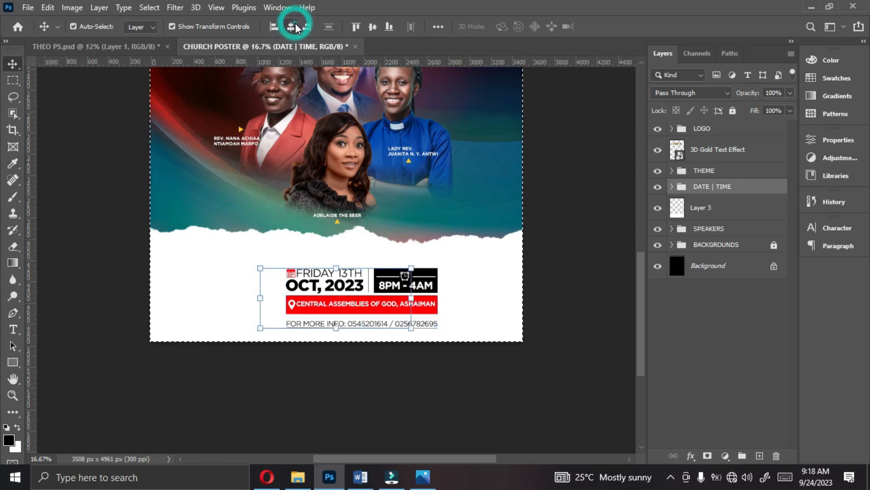
pyautogui.hotkey('ctrl', 'd')
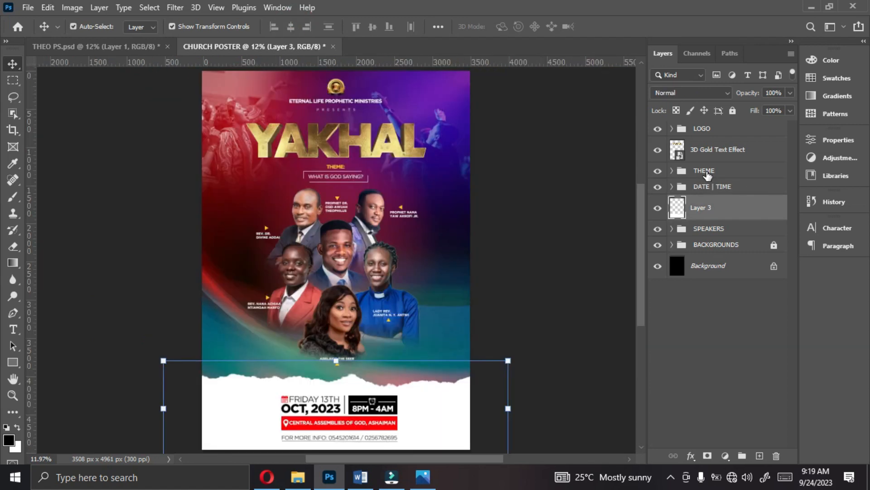
# - Scale the SPEAKERS group up slightly so that its lower edge reaches the torn white paper
pyautogui.click(705, 229)
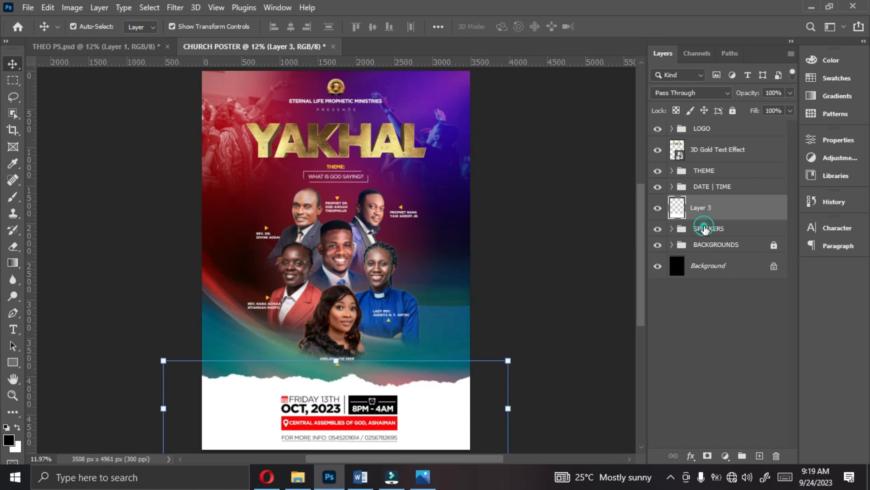
pyautogui.moveTo(340, 376); pyautogui.dragTo(341, 377)
pyautogui.press('Return')
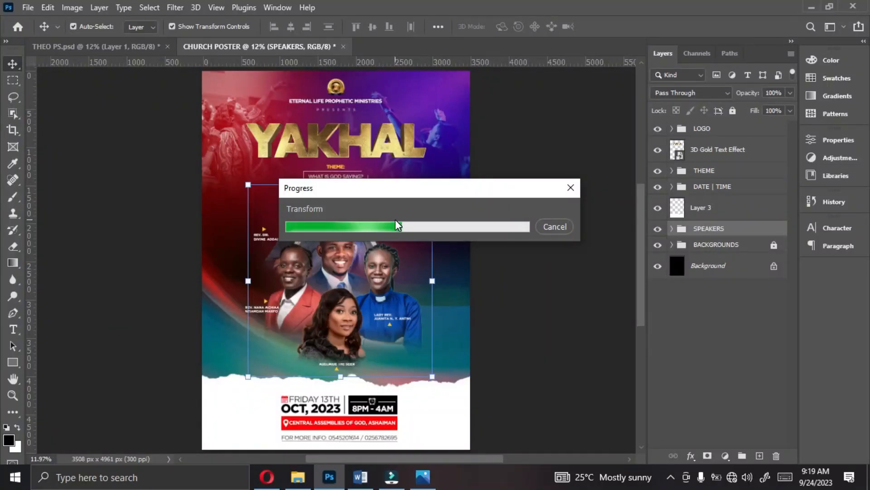